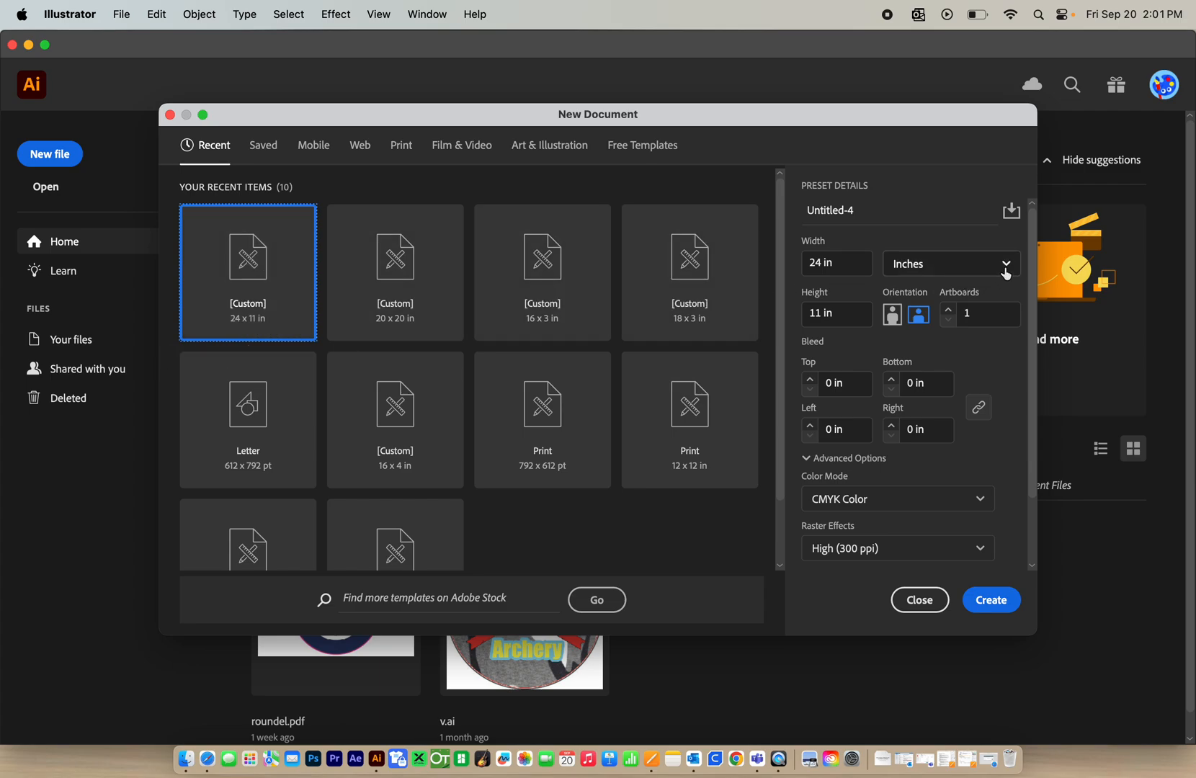
Create a new 24 × 11 in document with inches as the units.
click(1004, 265)
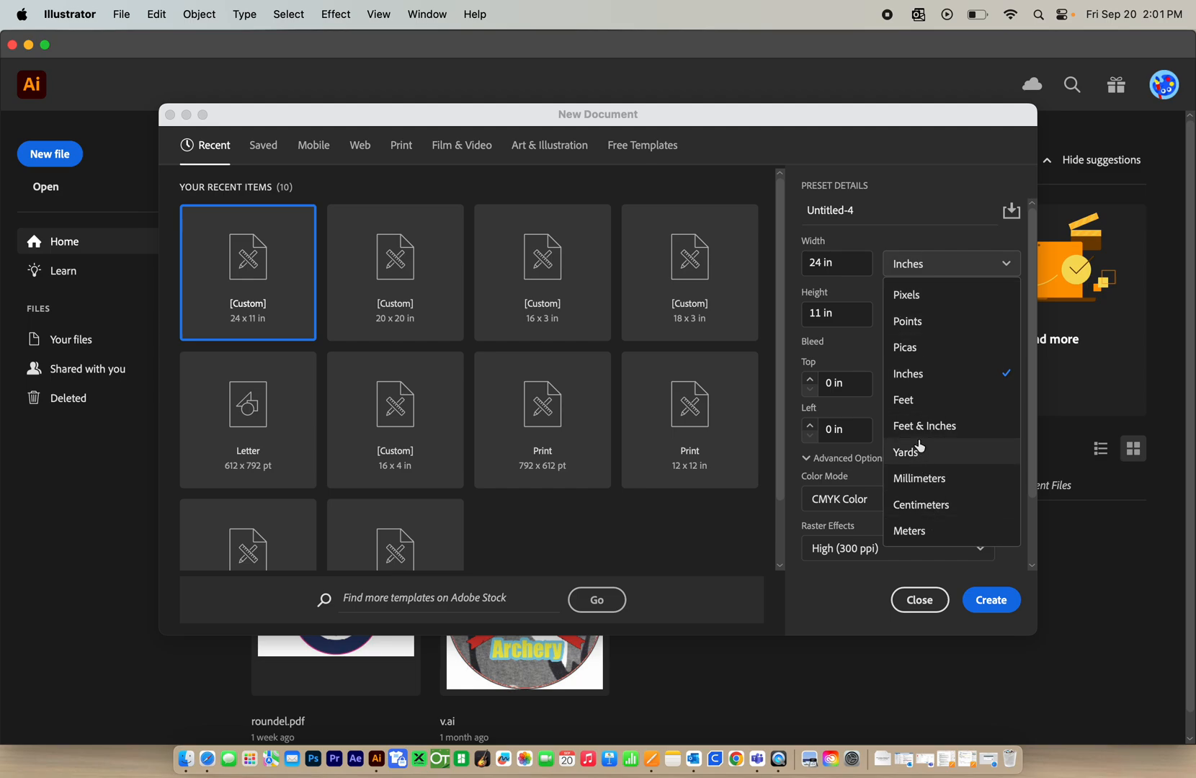
click(924, 377)
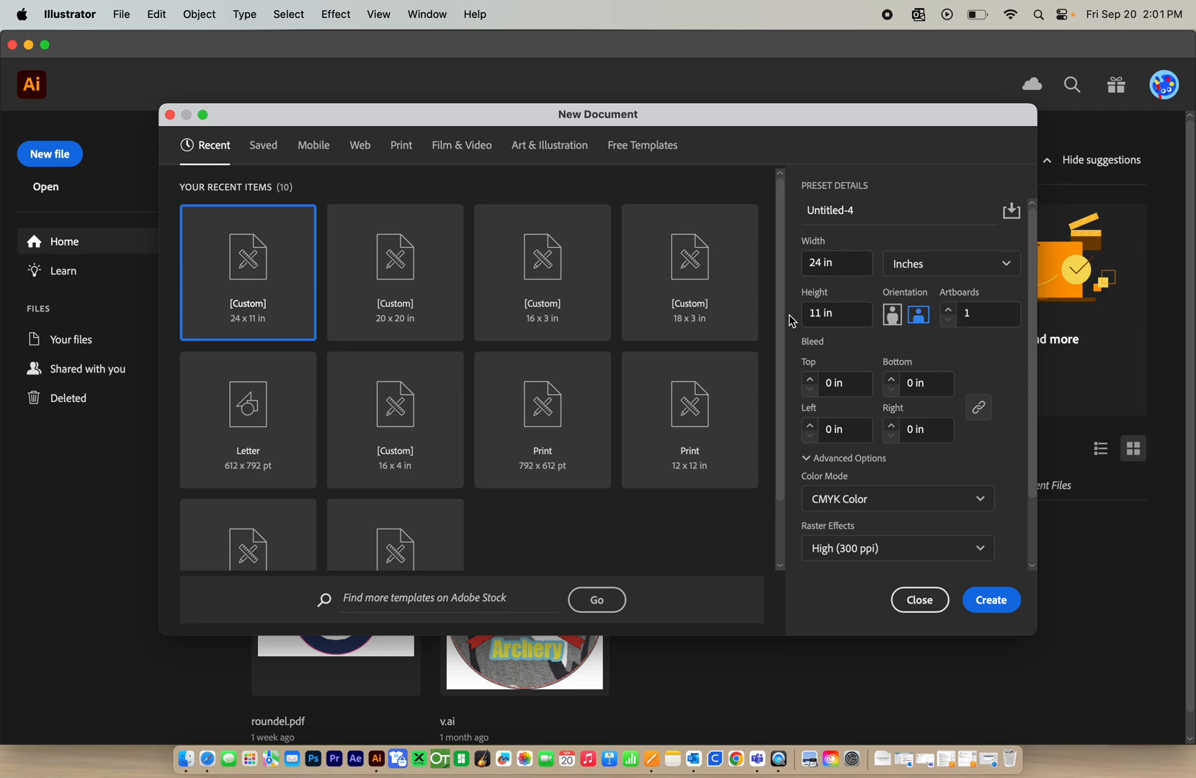
click(989, 600)
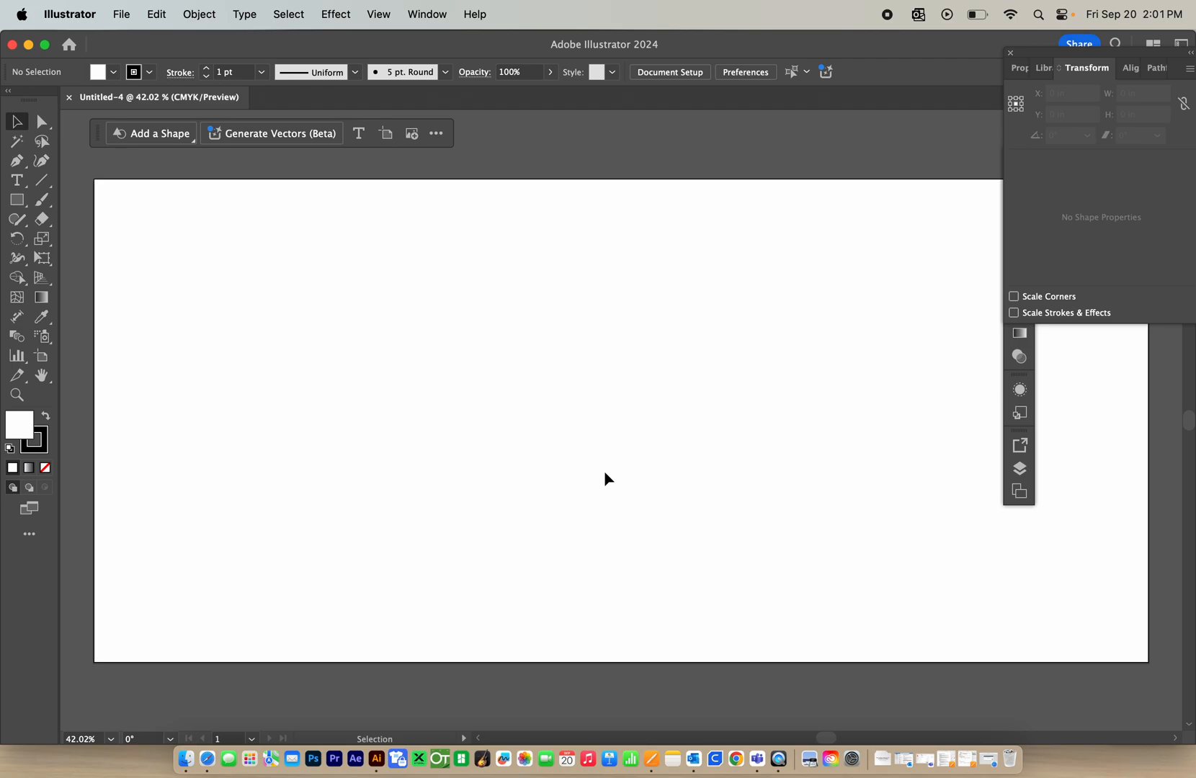
Draw a rectangle about 8.5 × 1.6 in in the upper-left part of the artboard.
click(17, 205)
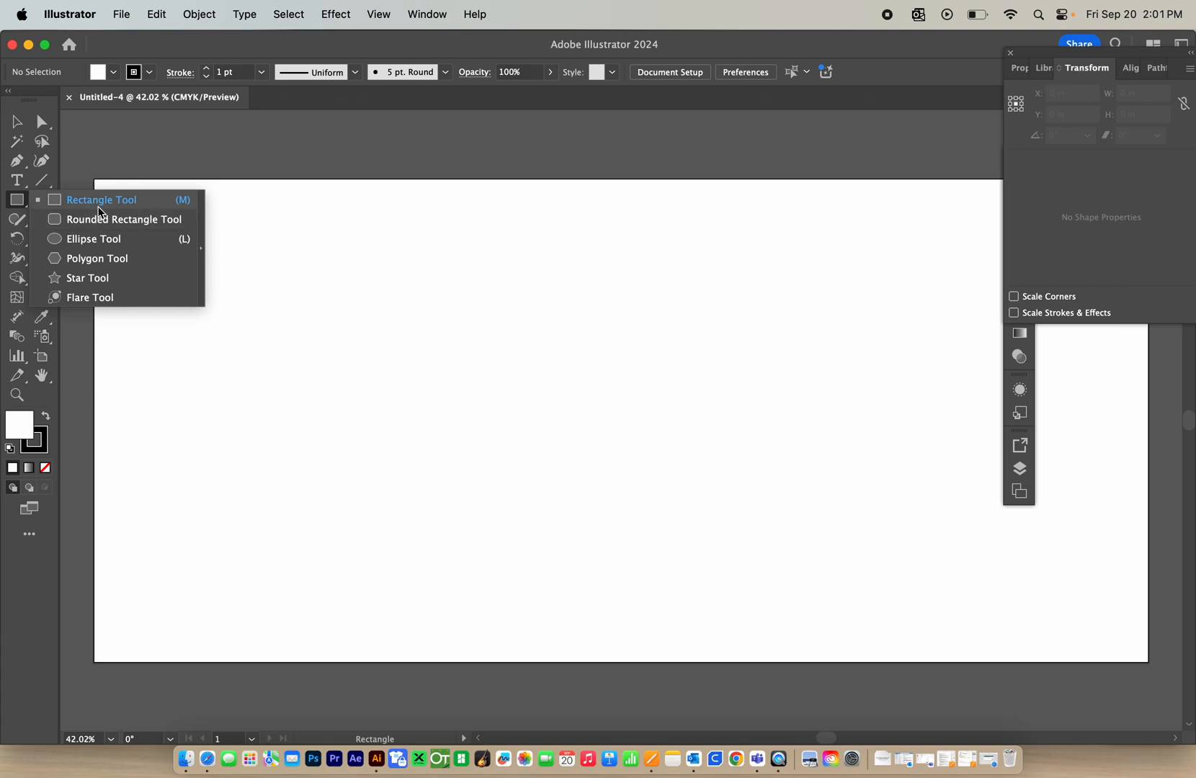
click(98, 206)
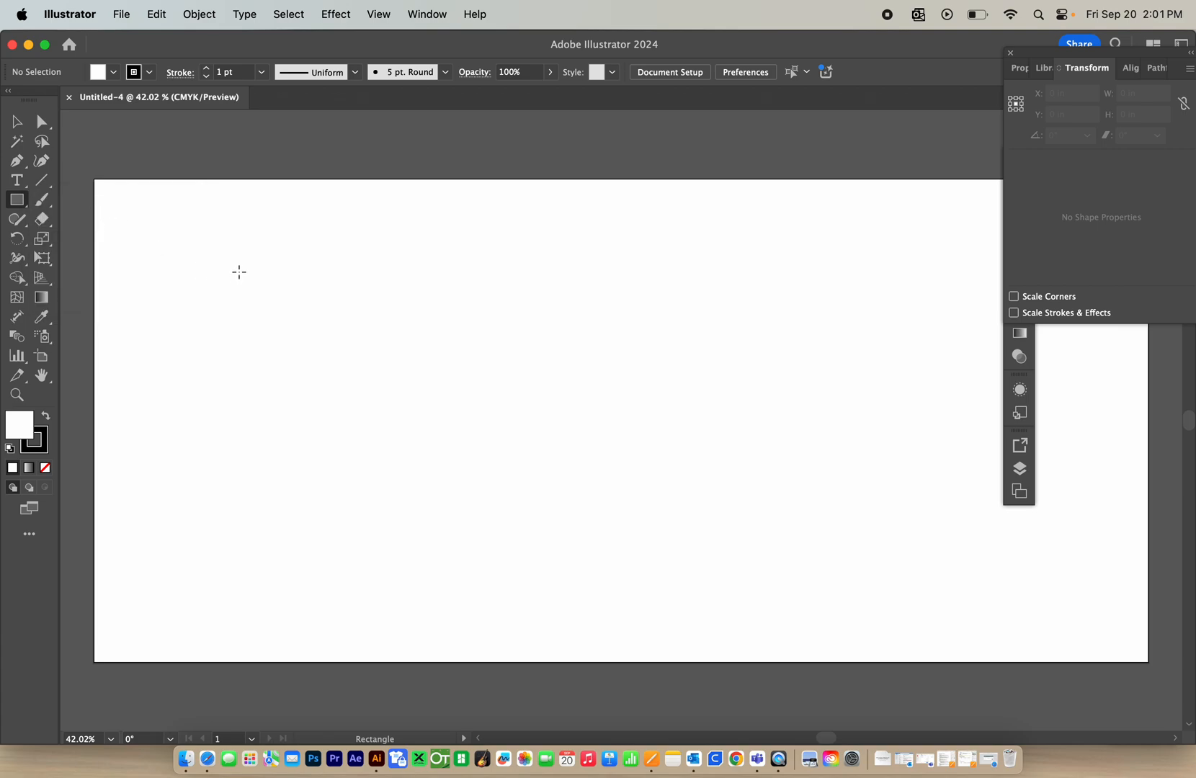
drag(240, 272, 612, 345)
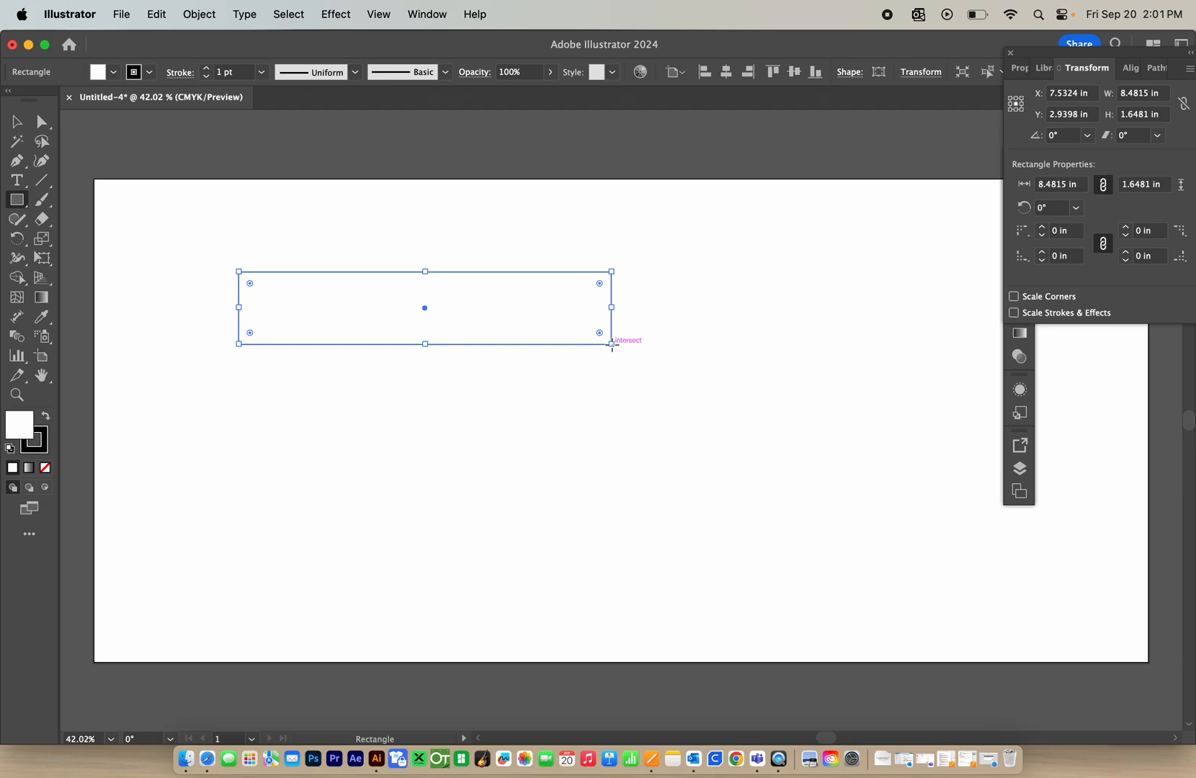
Close the floating panels and reopen the panel group that contains Transform and Pathfinder.
click(1010, 54)
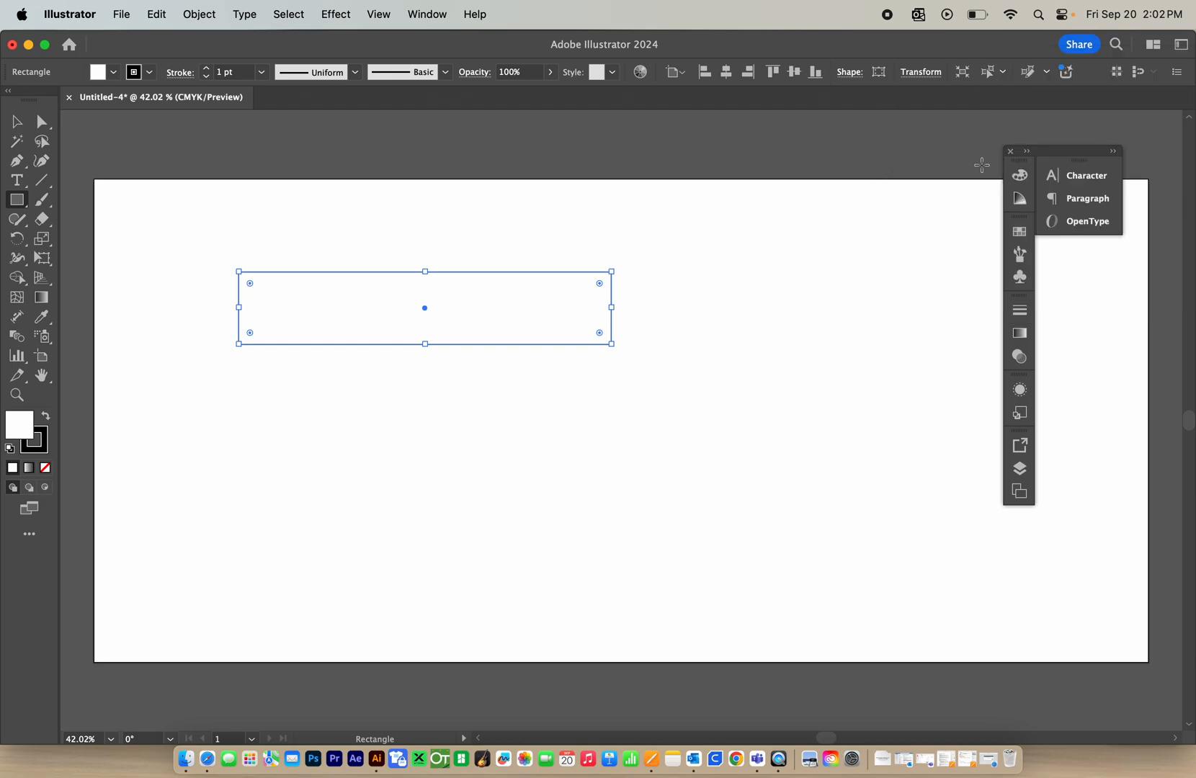
click(1013, 151)
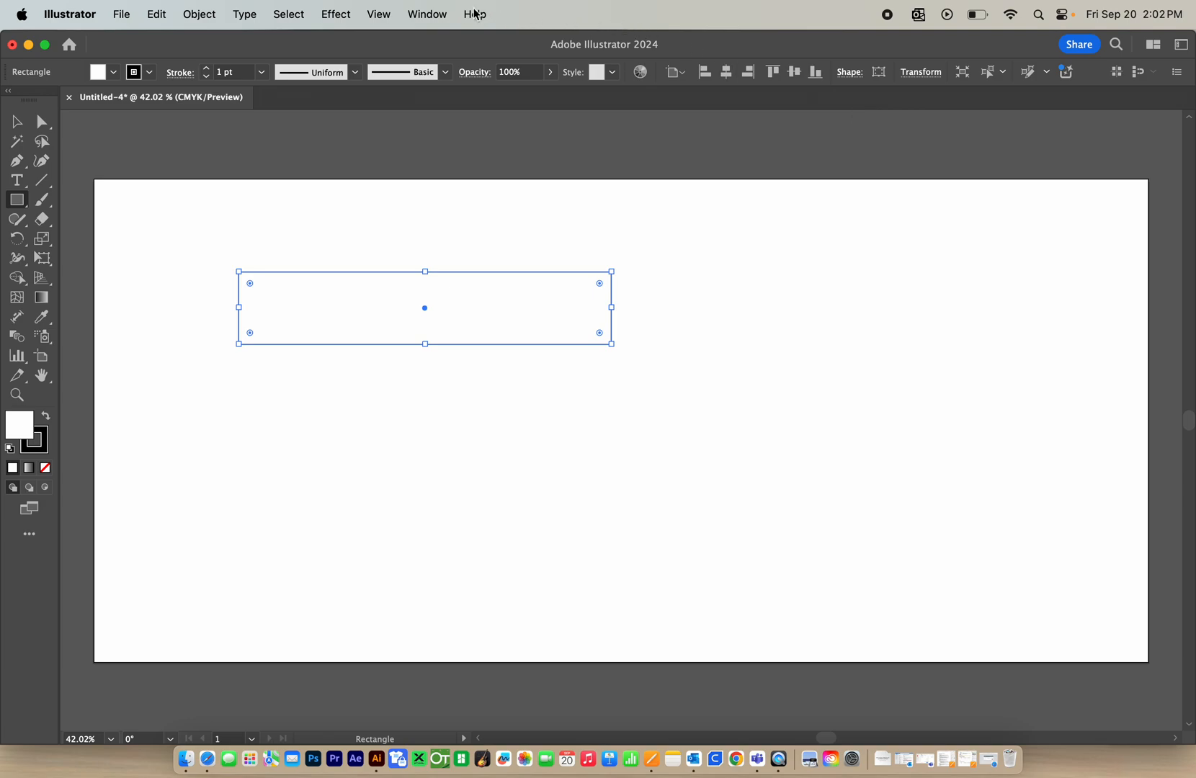
click(435, 14)
scroll(491, 531, down, 10)
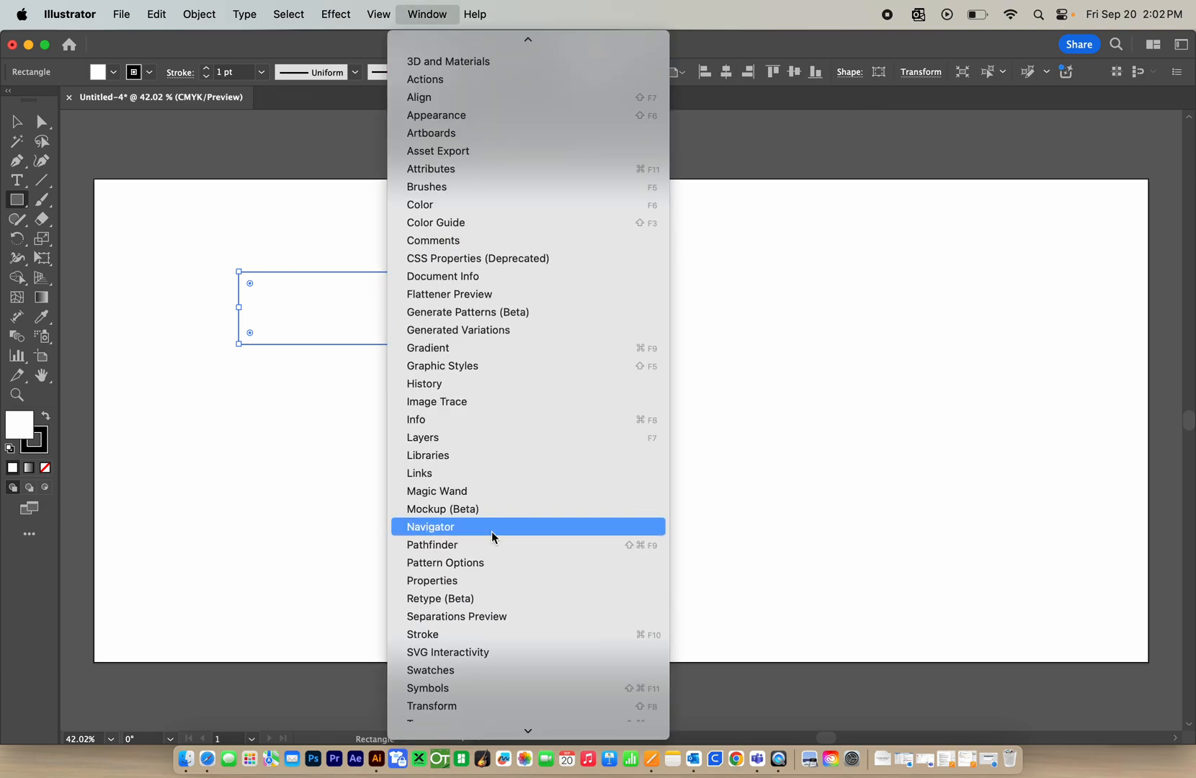
click(459, 550)
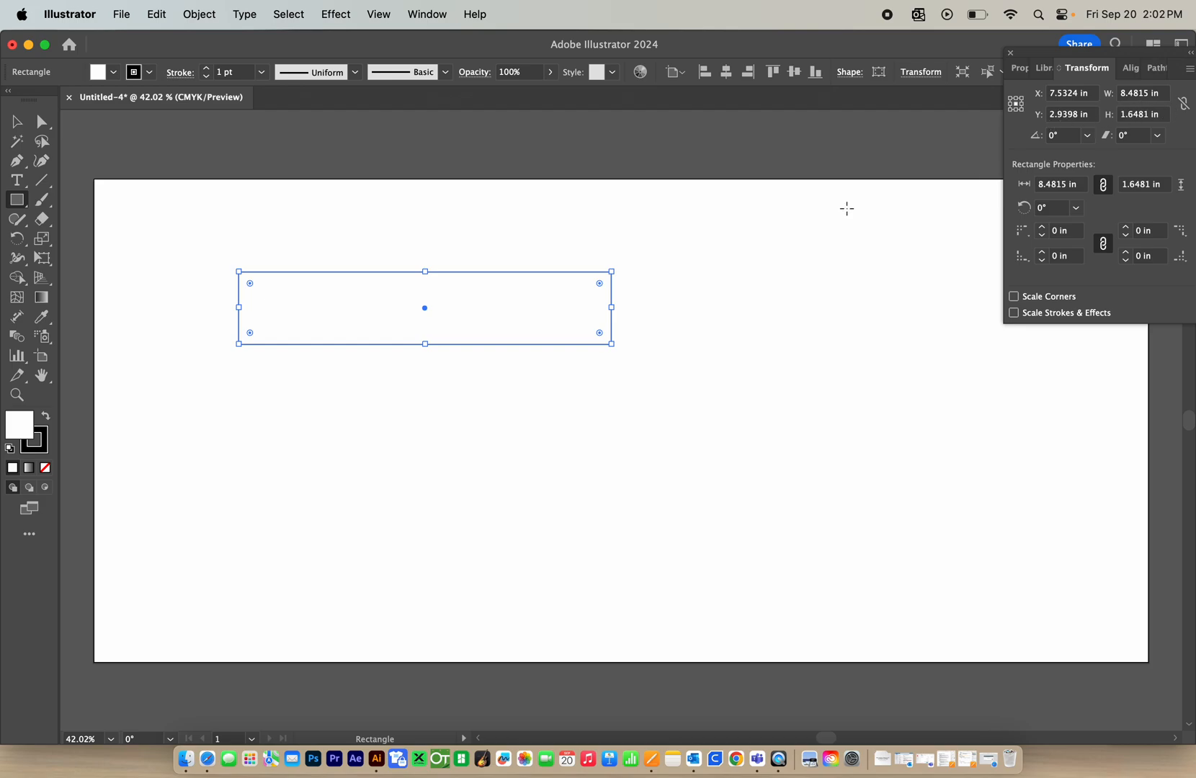
Stretch the rectangle to about 10.1 × 1.4 in and leave its width and height proportions unconstrained.
drag(615, 273, 681, 281)
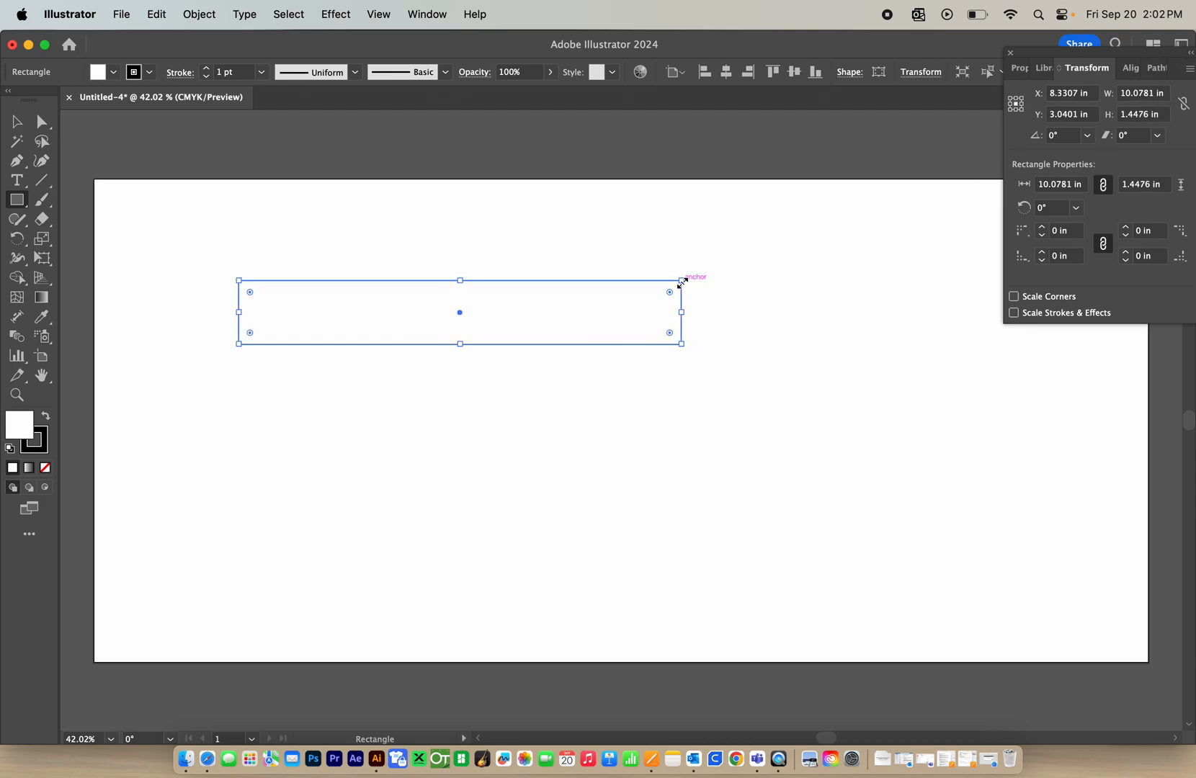
click(1183, 105)
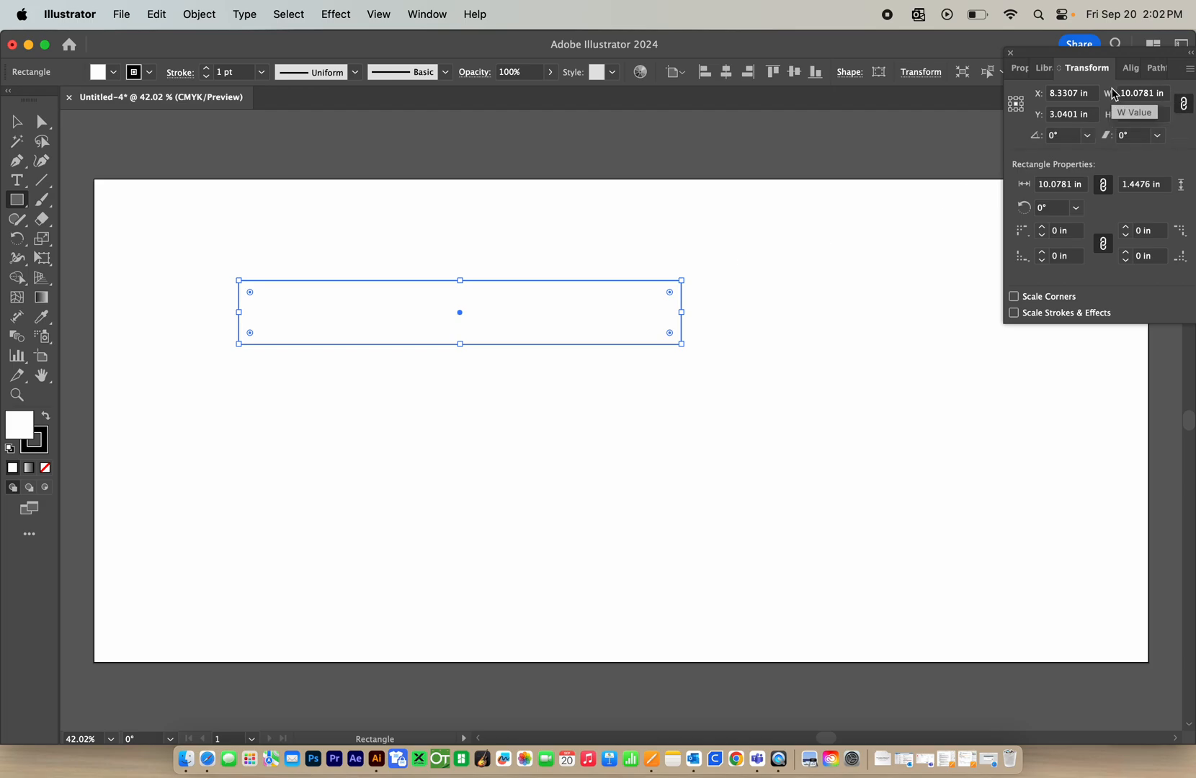
click(1184, 106)
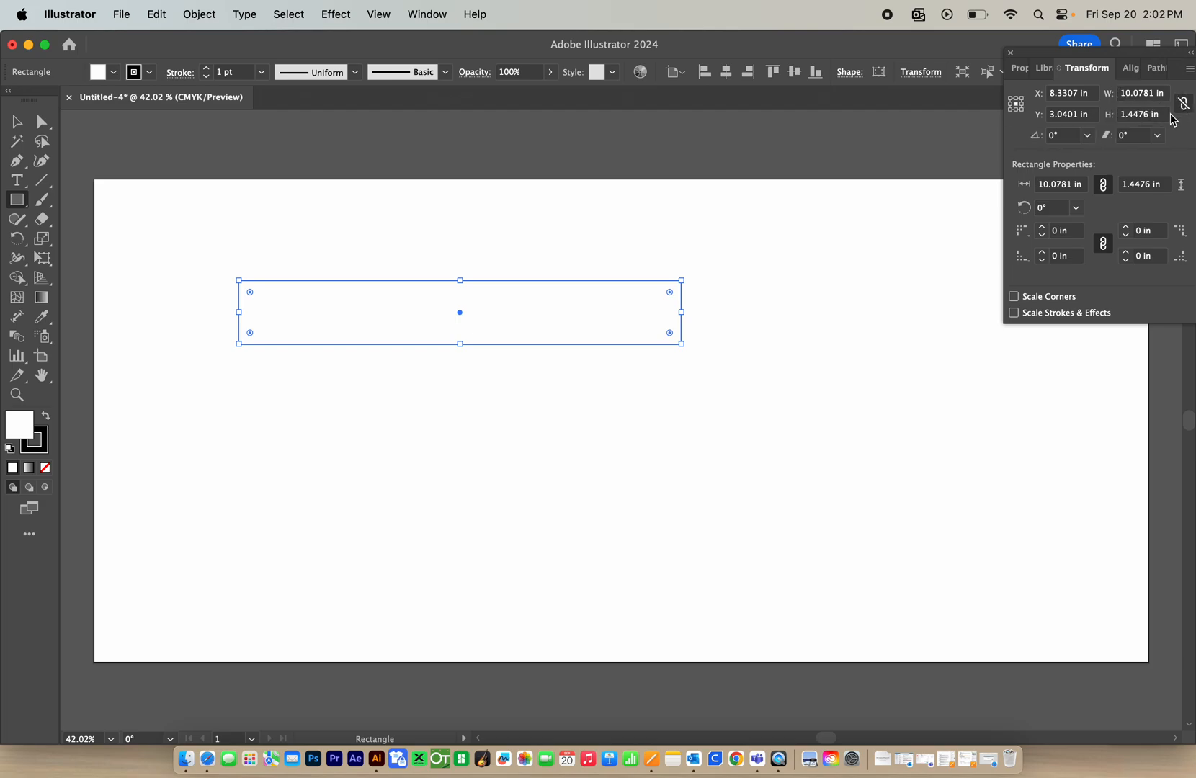
Set the rectangle's width to 8 in and its height to 3 in.
click(1160, 93)
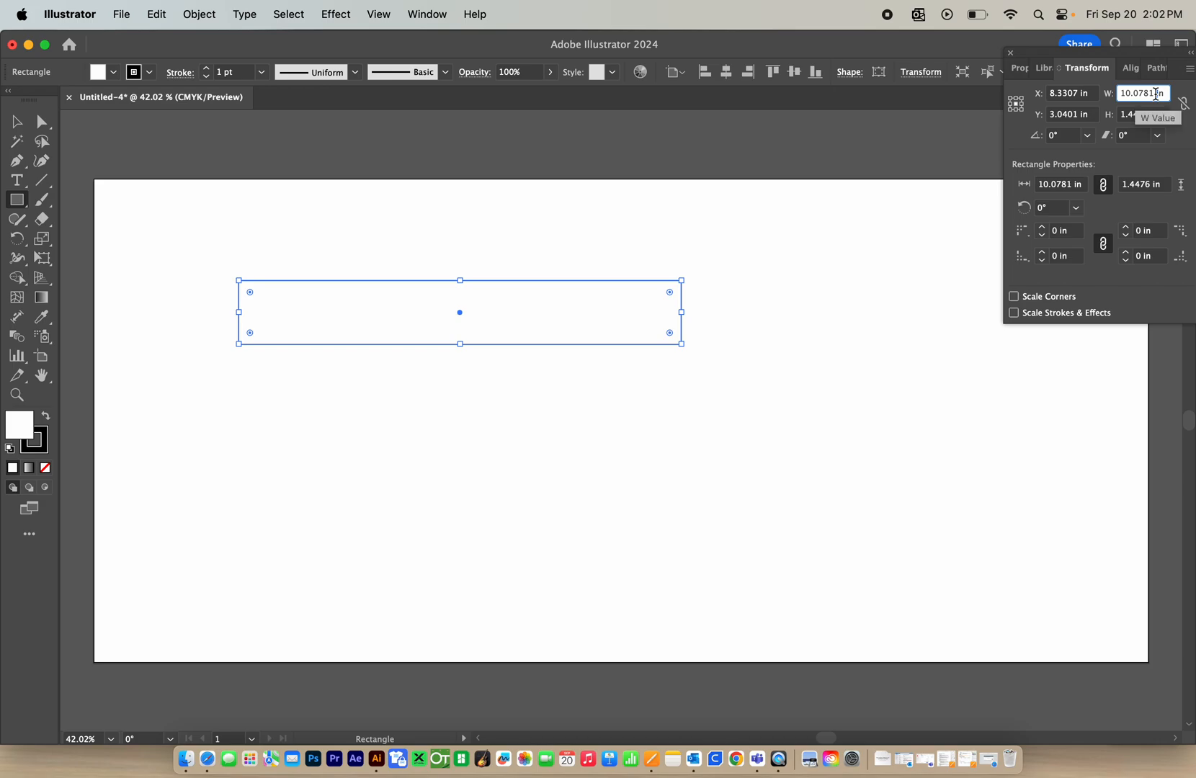
drag(1158, 94, 1118, 93)
text(8)
key(Return)
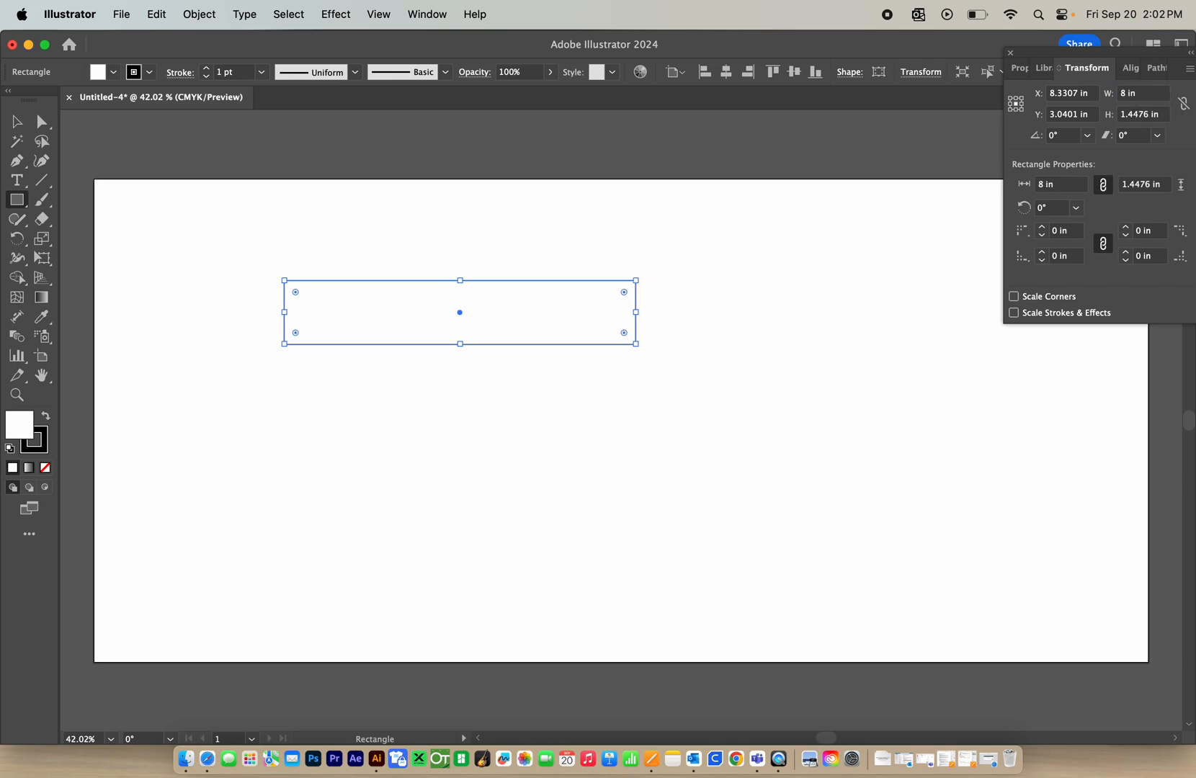
click(1160, 115)
drag(1161, 115, 1104, 113)
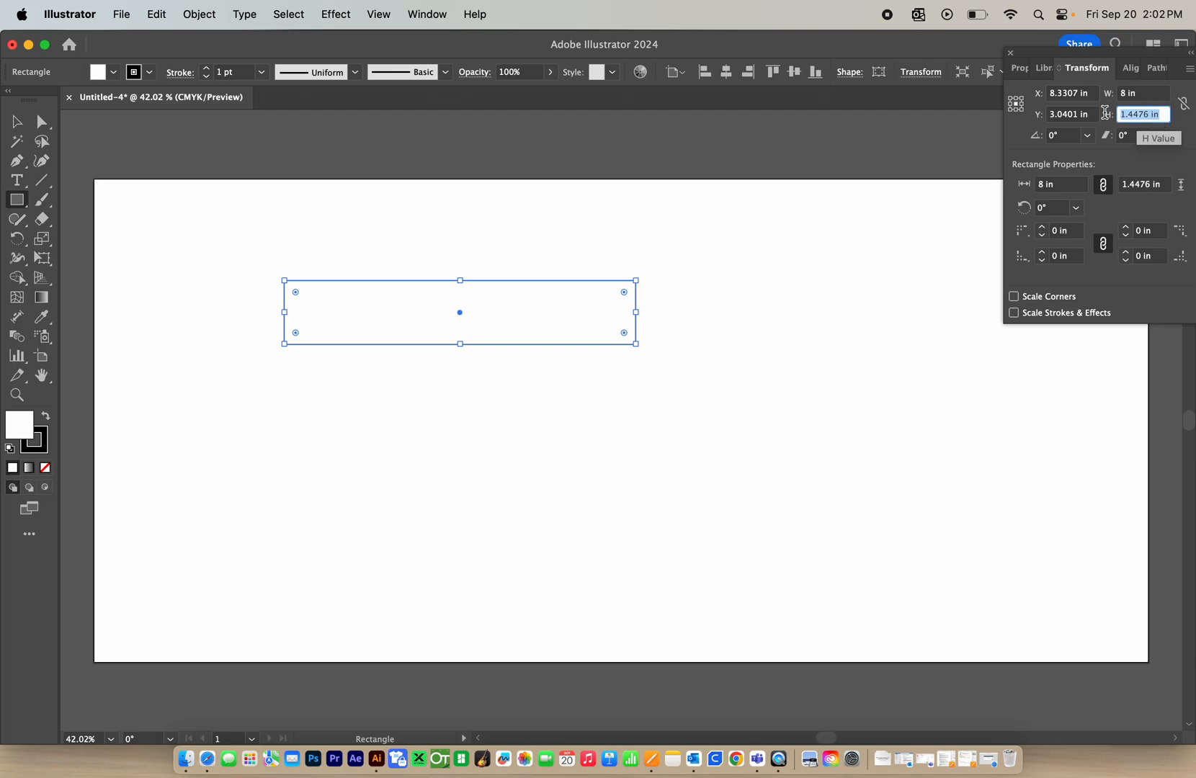
text(3)
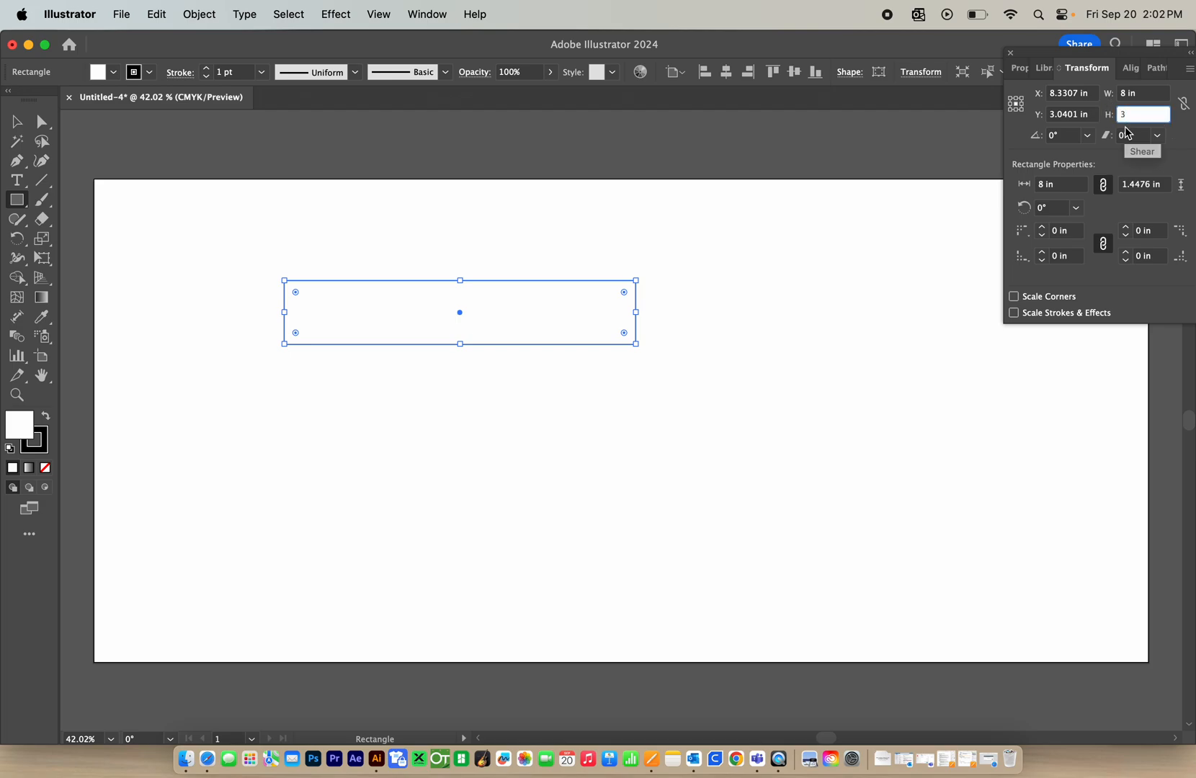
key(Return)
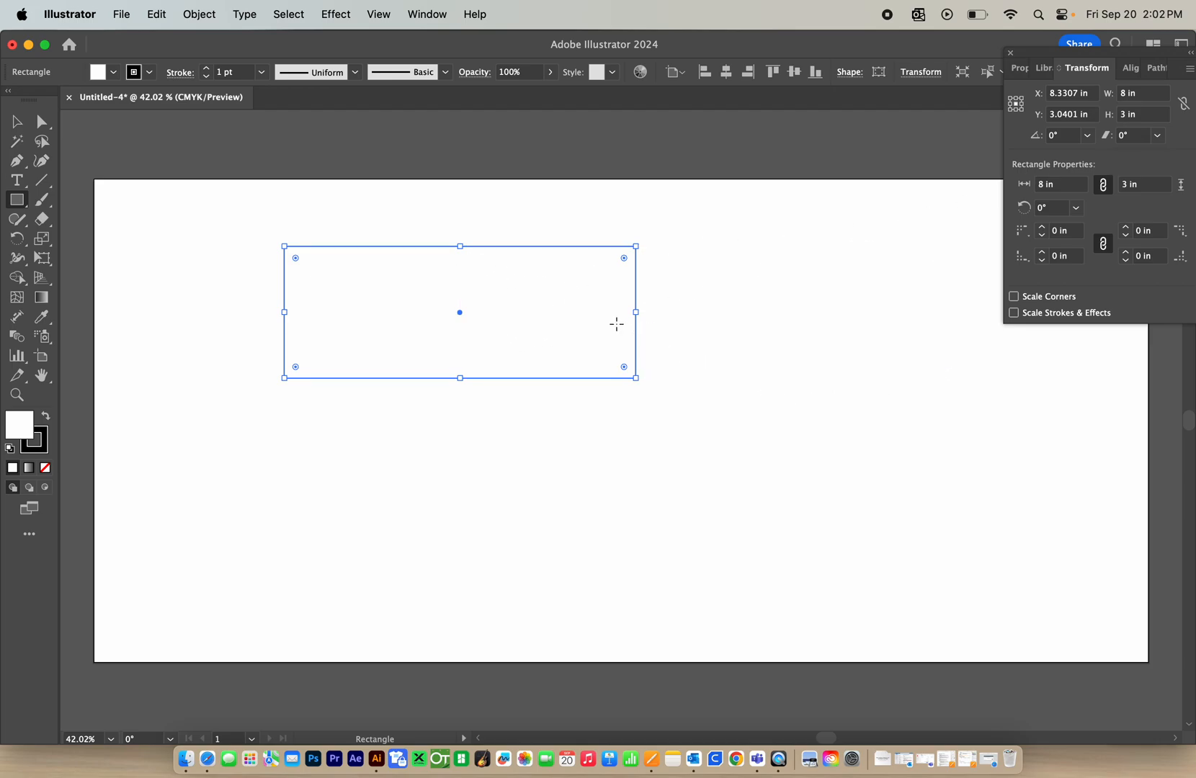
Draw a nearly horizontal line about 11.6 in long just below the rectangle.
click(18, 123)
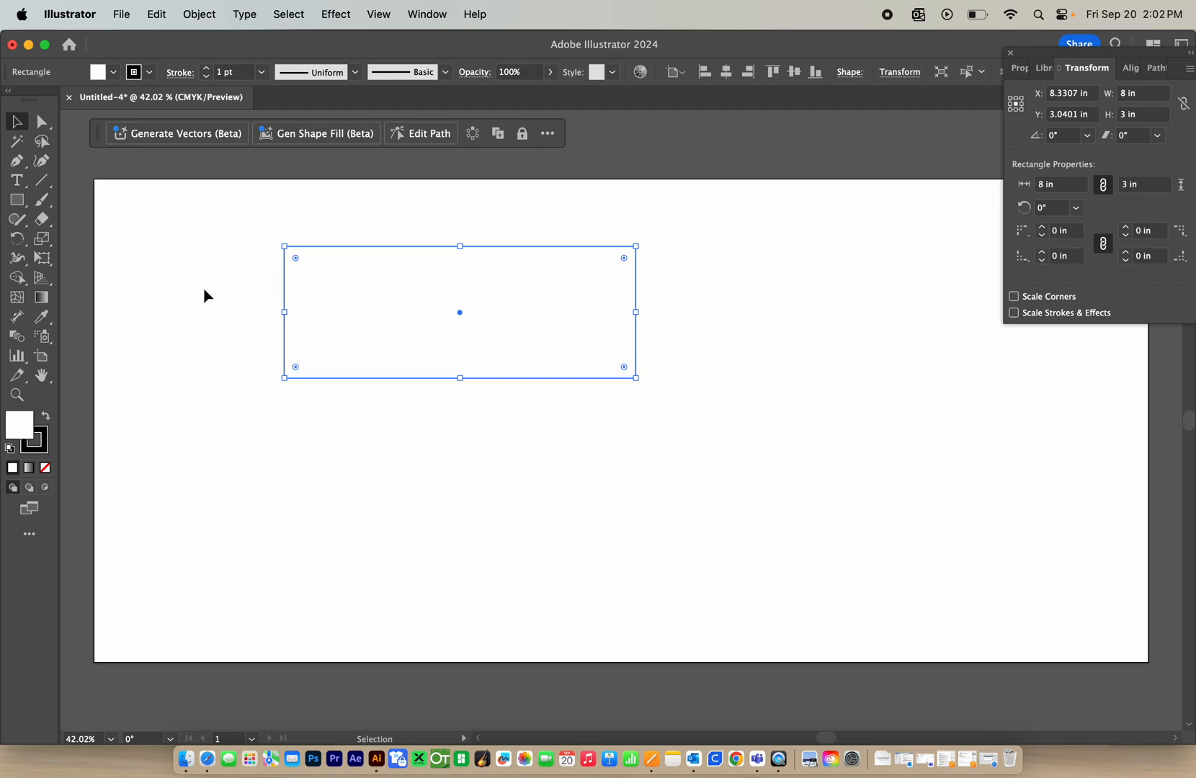
click(43, 182)
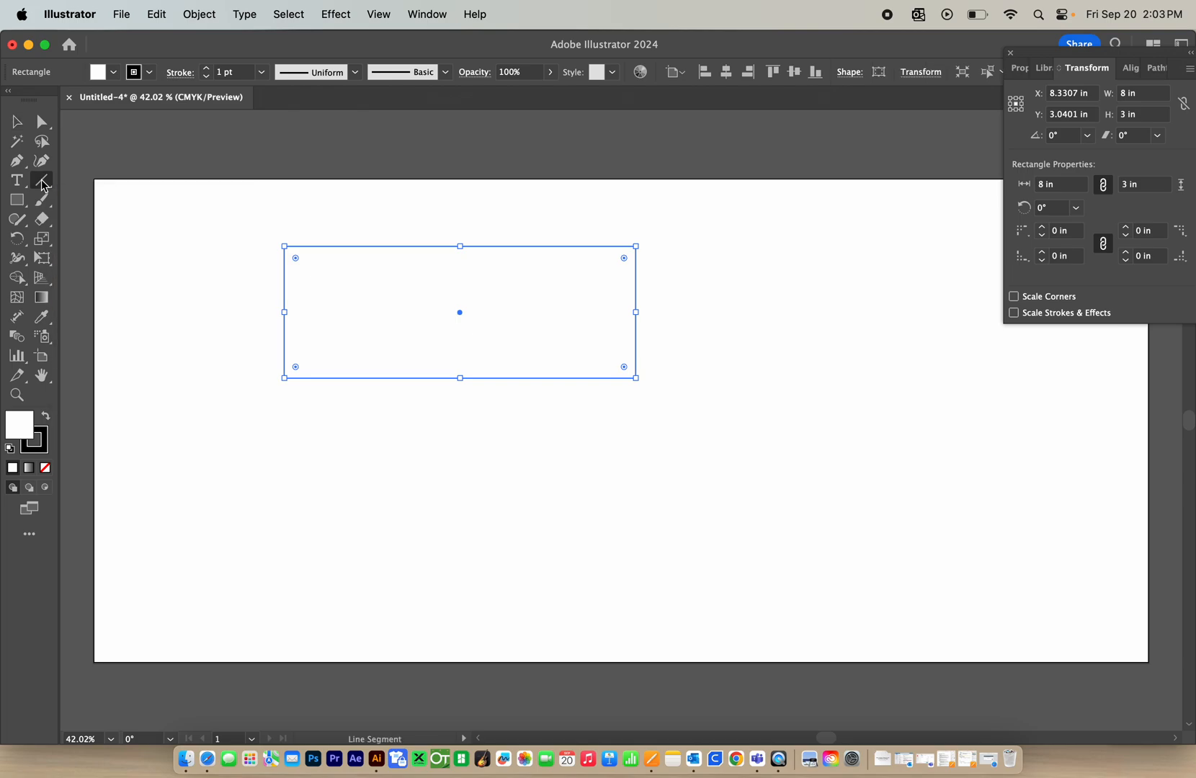
drag(43, 182, 101, 184)
drag(709, 400, 200, 404)
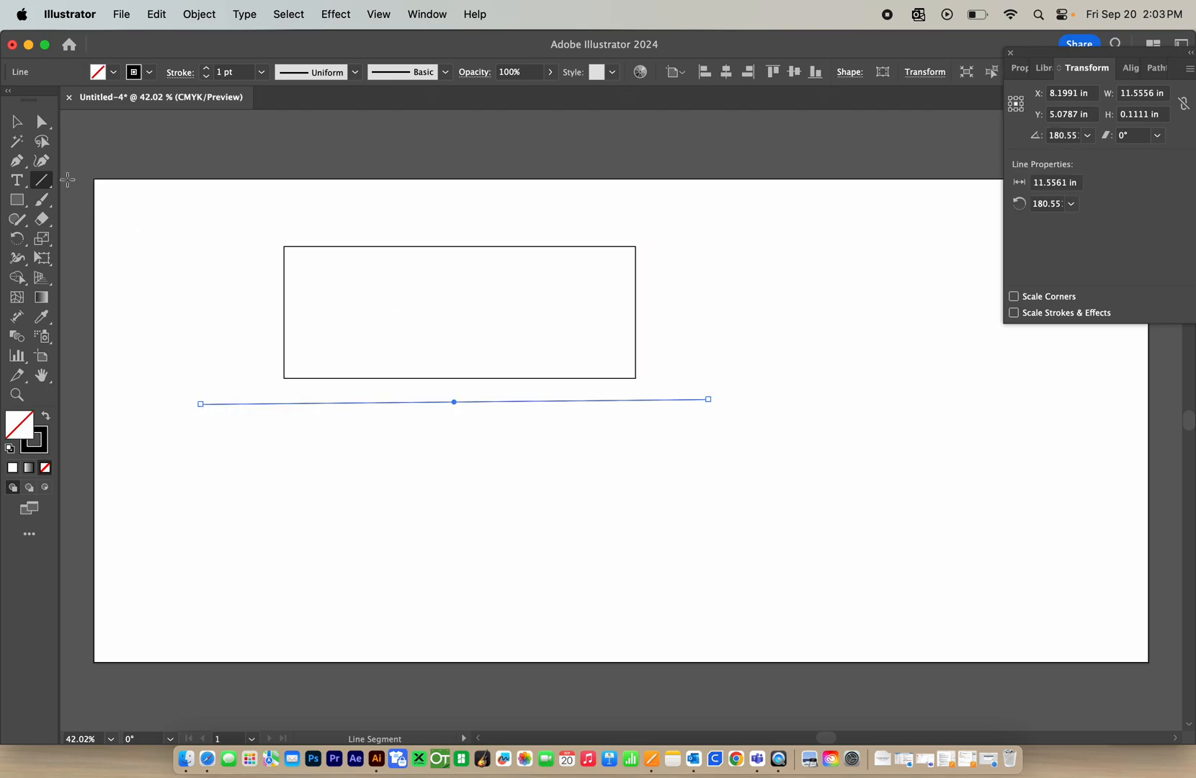
Reposition the line's endpoints so it slopes across the rectangle from the left side through the lower-right corner, about 9.8 in long.
click(17, 122)
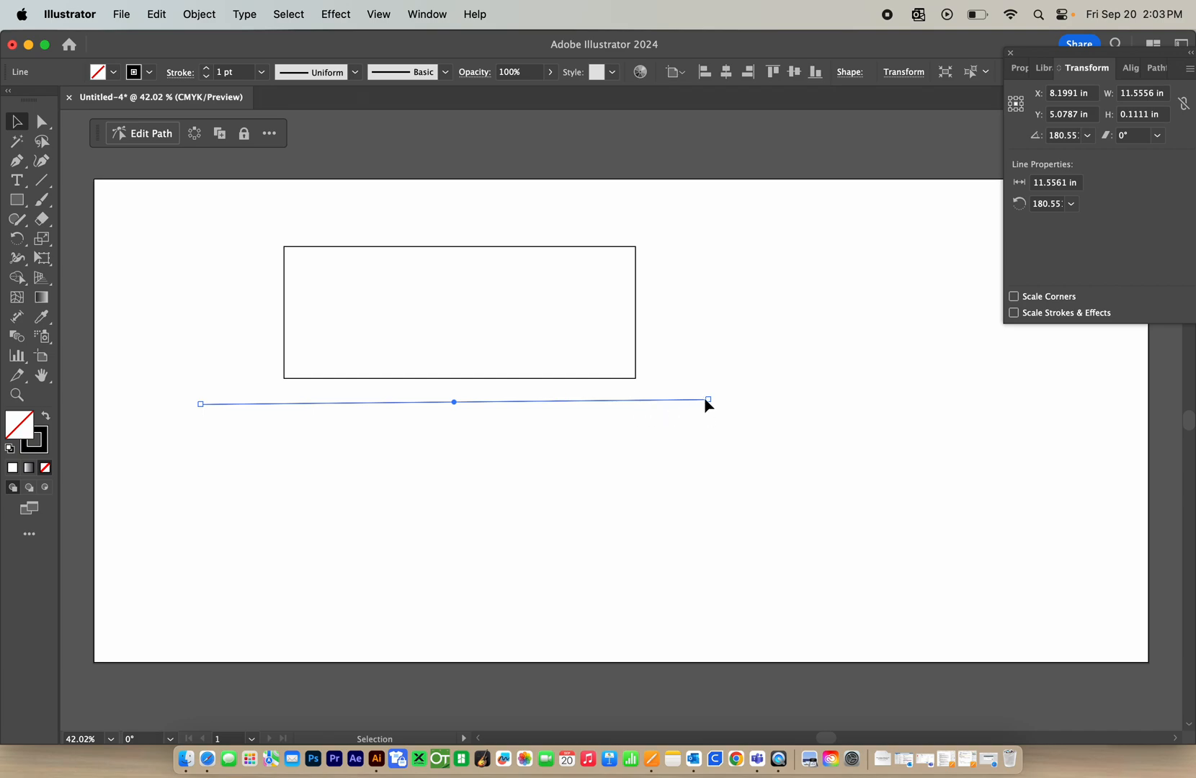
drag(707, 399, 672, 378)
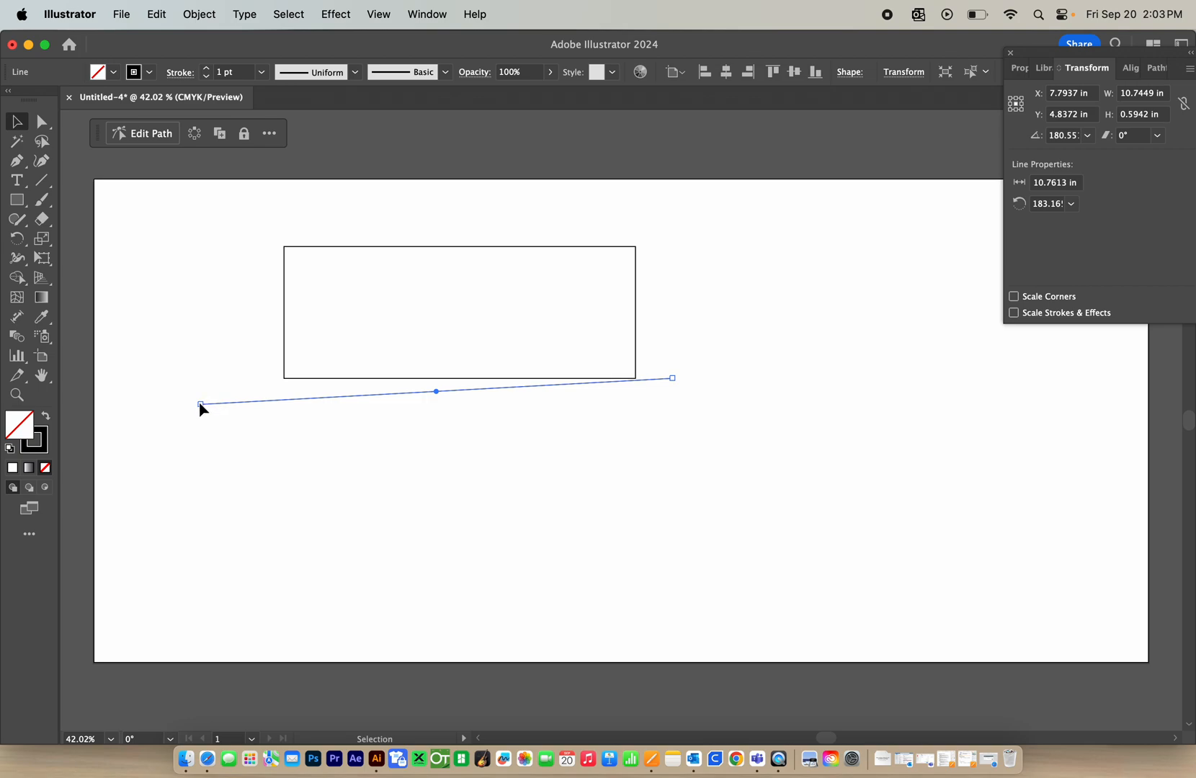
drag(200, 404, 245, 290)
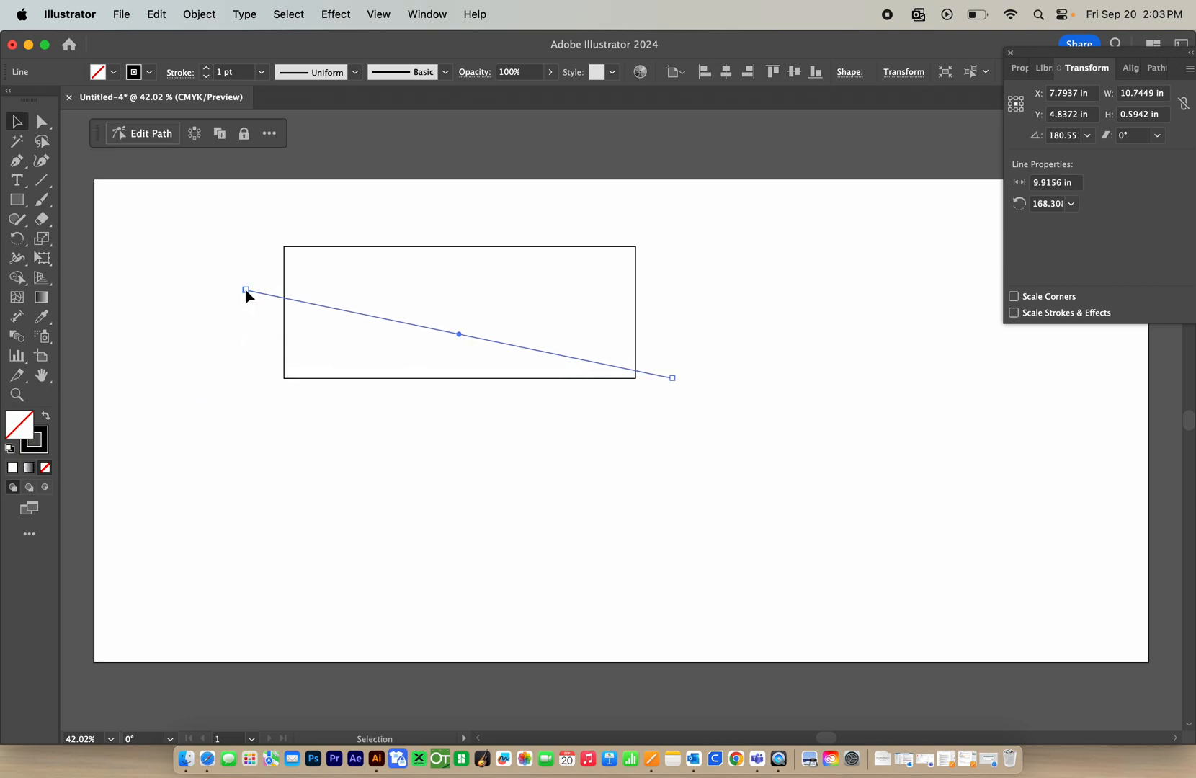
drag(672, 379, 667, 390)
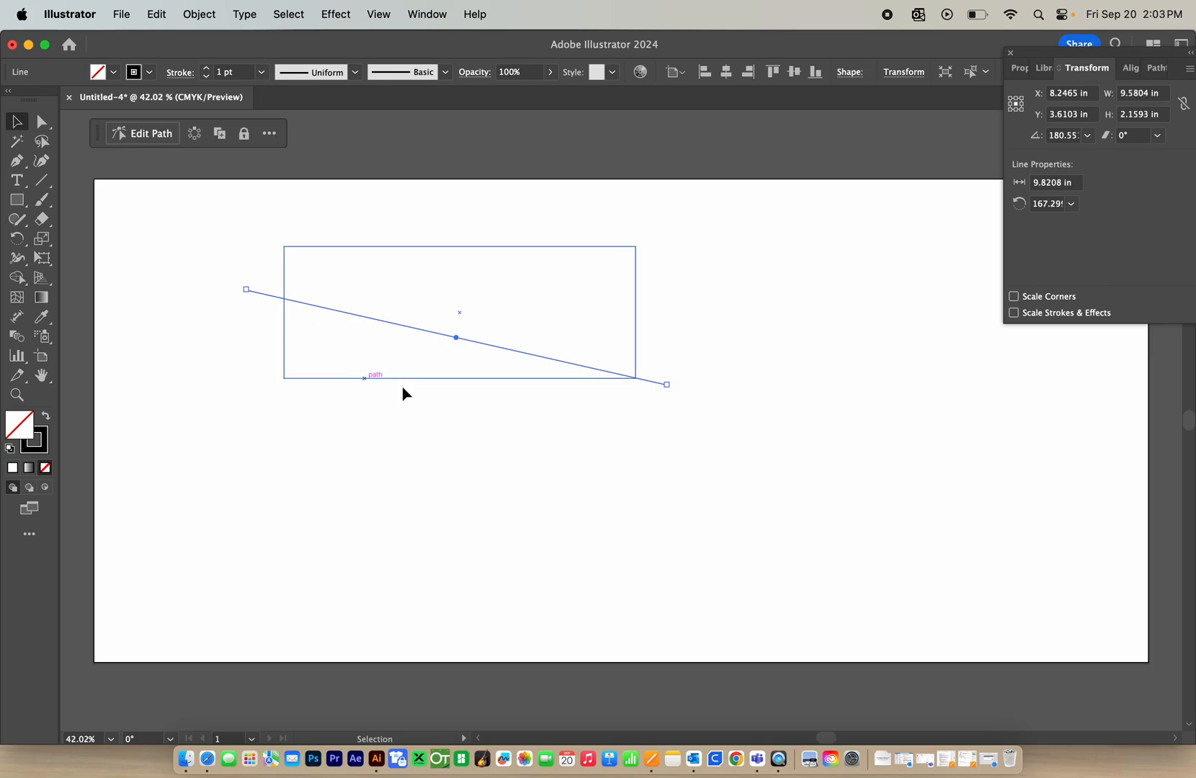
click(182, 392)
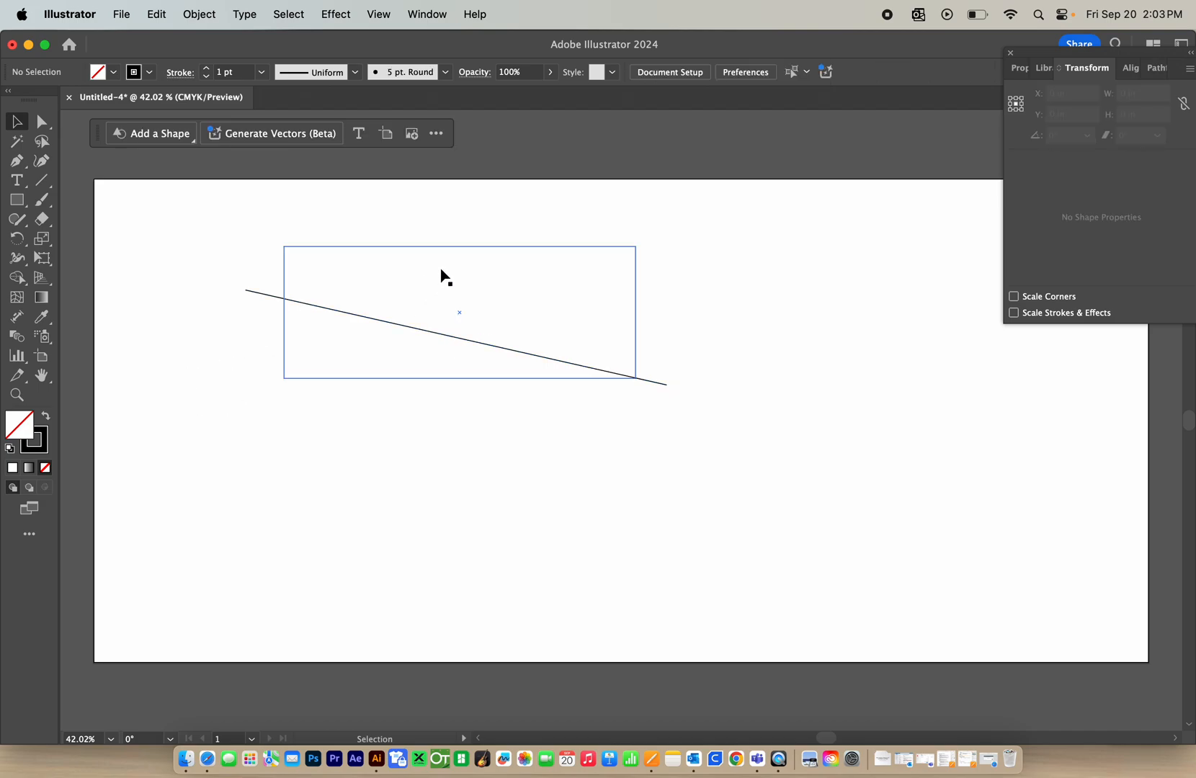
Separate the triangle under the diagonal line from the rectangle with Shape Builder and move it down below the remaining shape.
drag(160, 229, 681, 443)
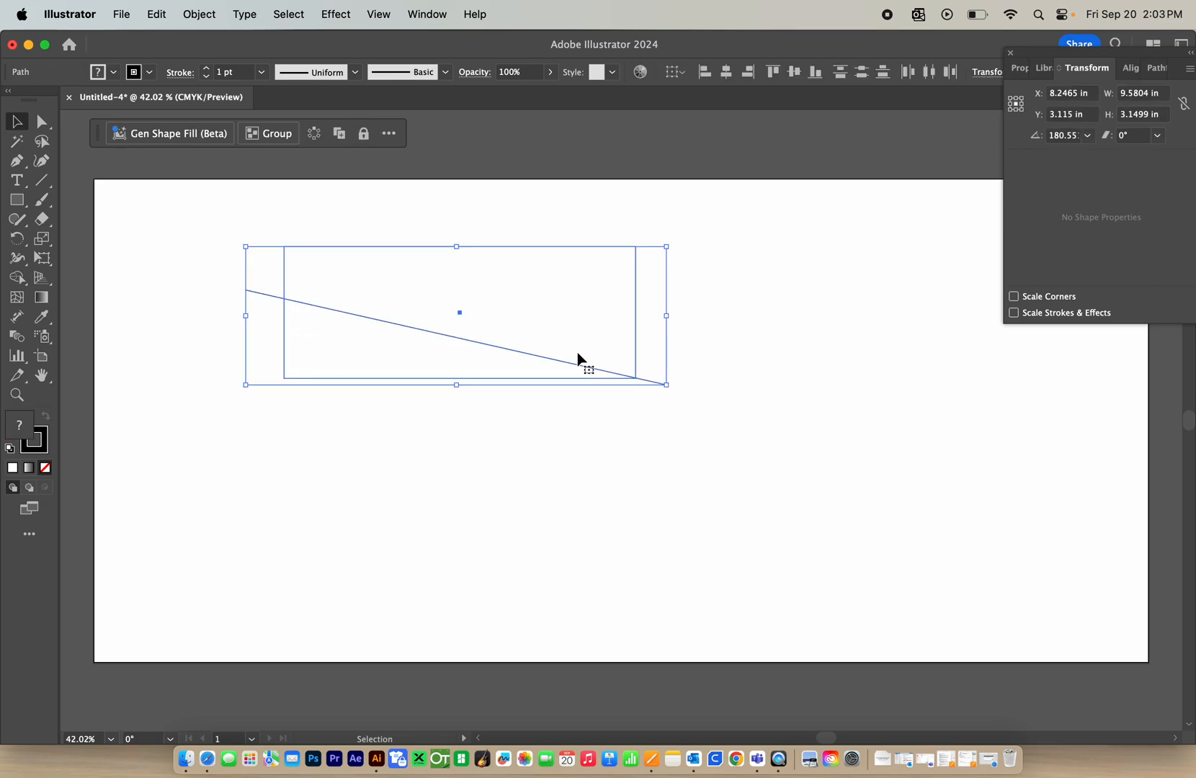
click(21, 285)
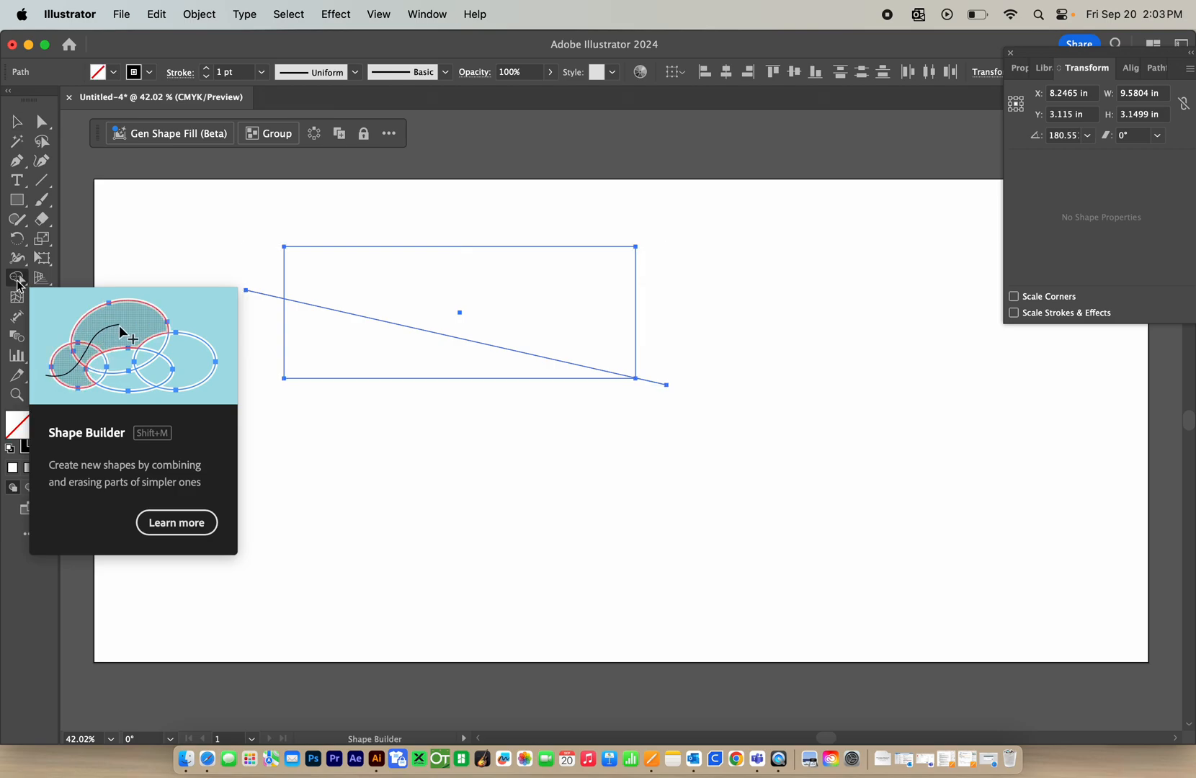
click(353, 364)
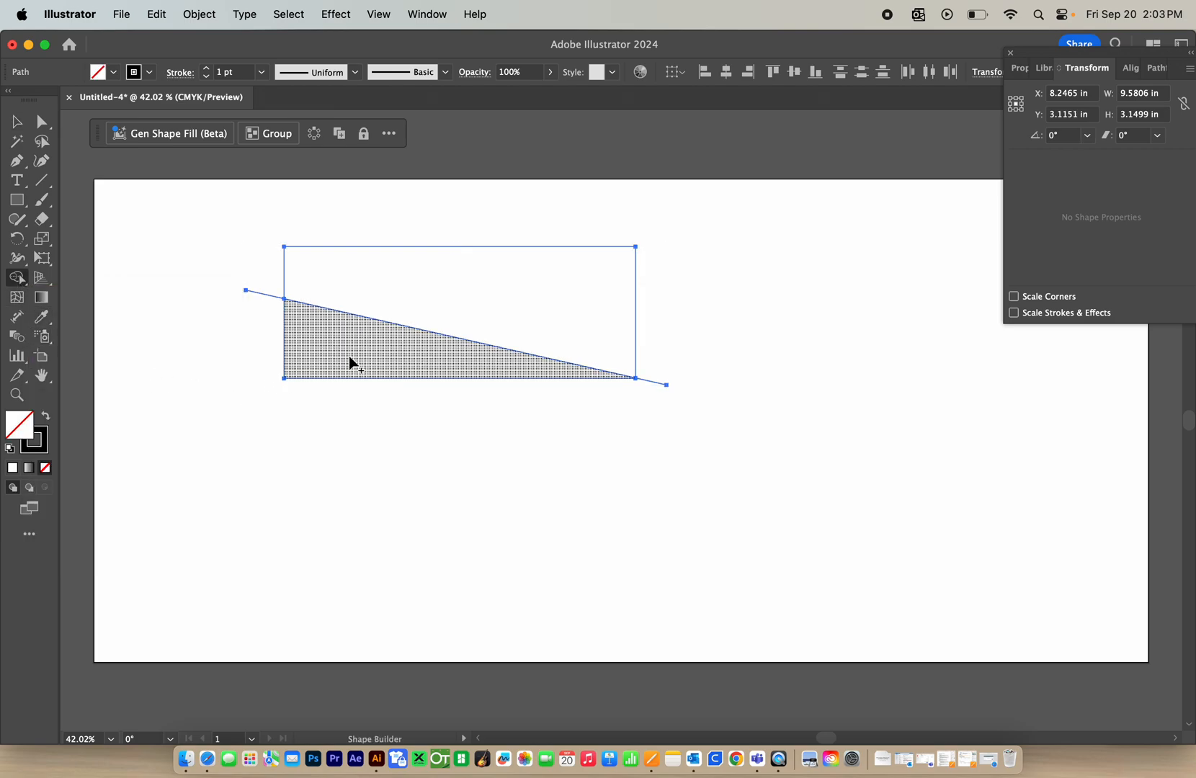
click(17, 122)
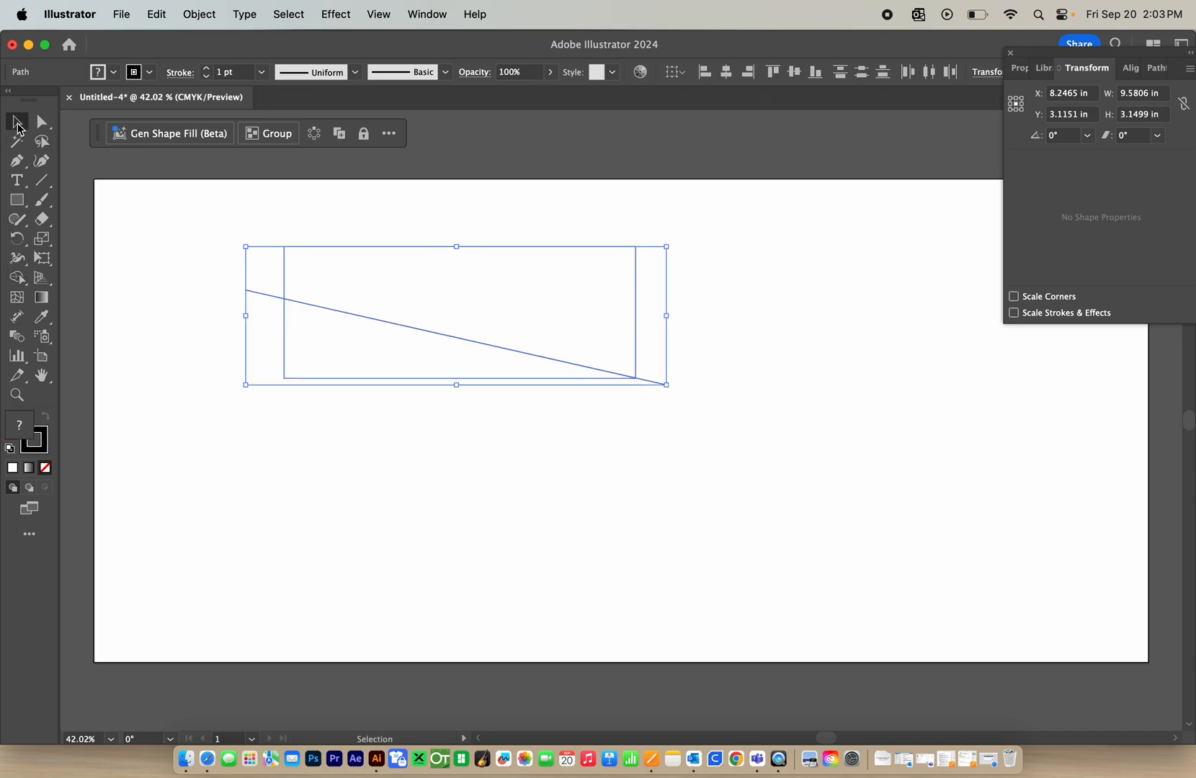
click(254, 443)
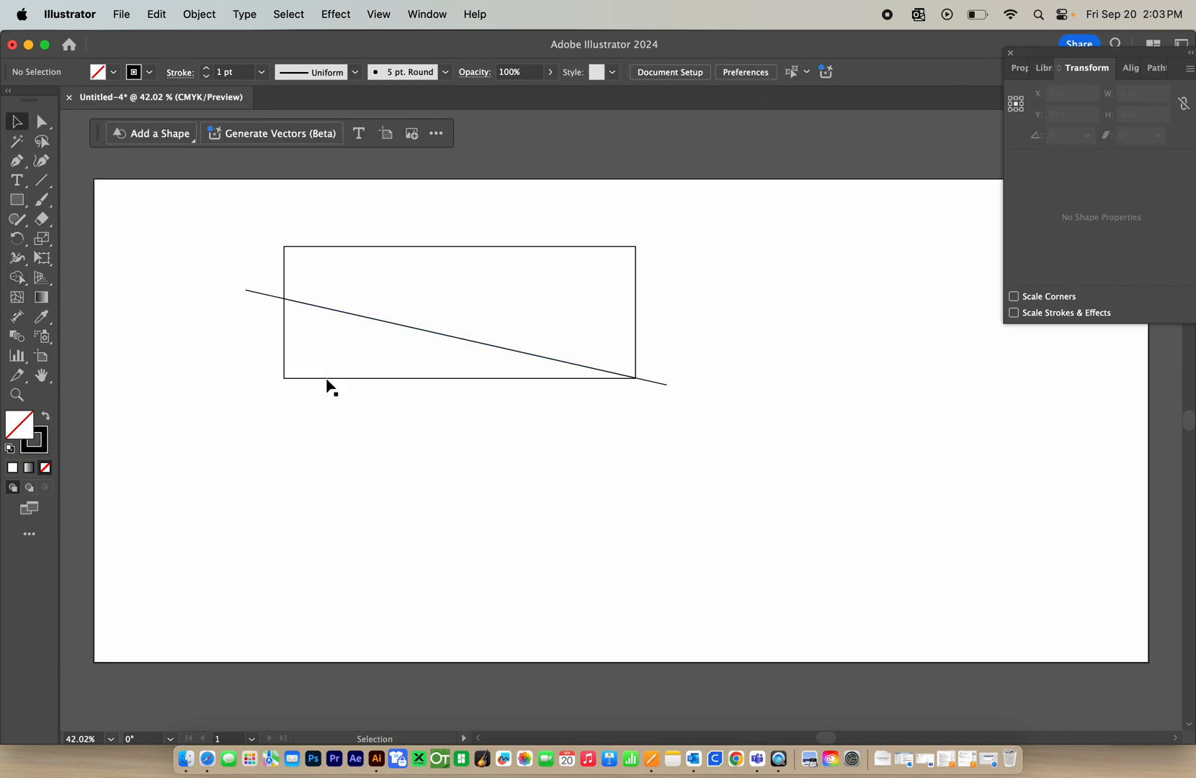
drag(327, 378, 327, 489)
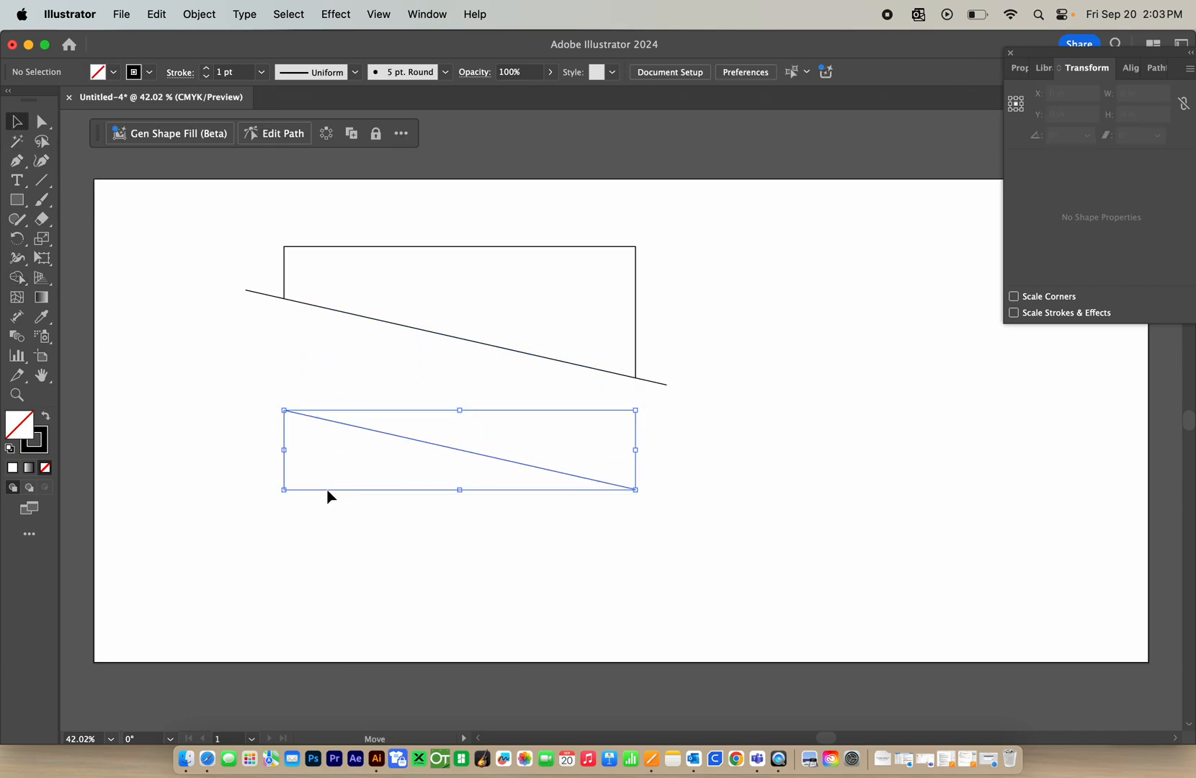
Delete the two leftover line ends that stick out past the upper shape's left and right sides.
click(265, 294)
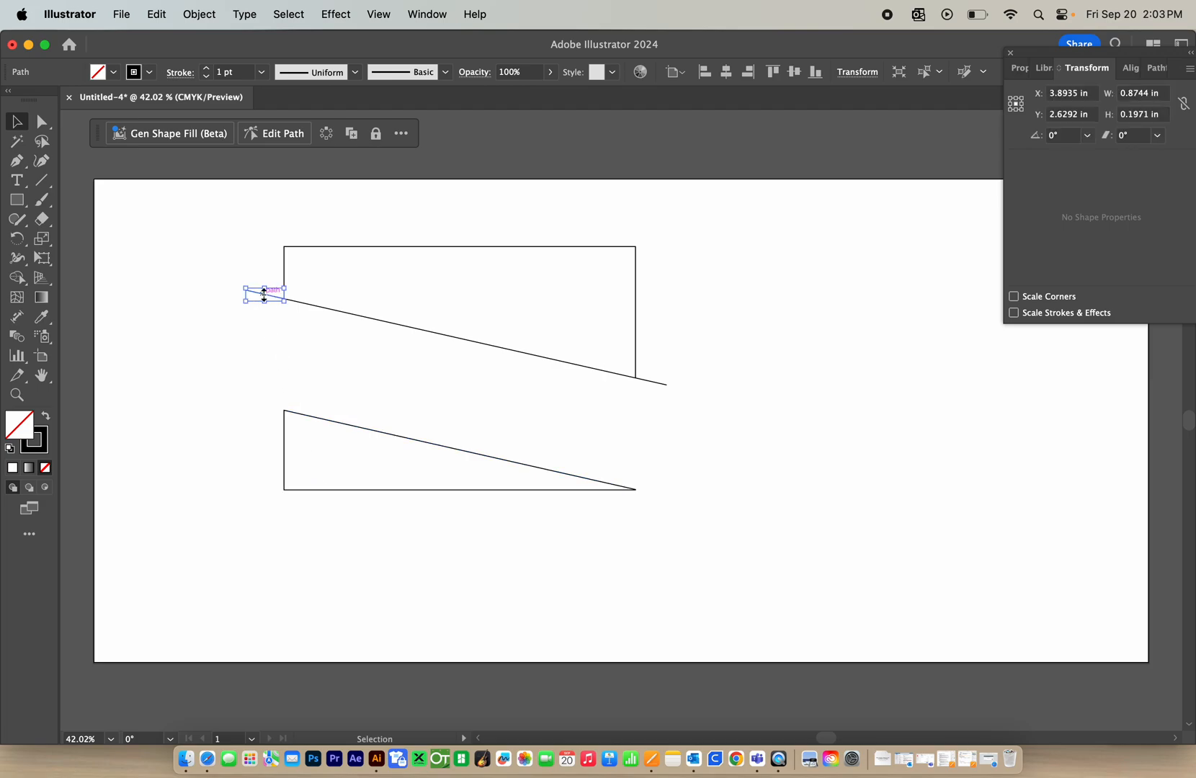
key(Delete)
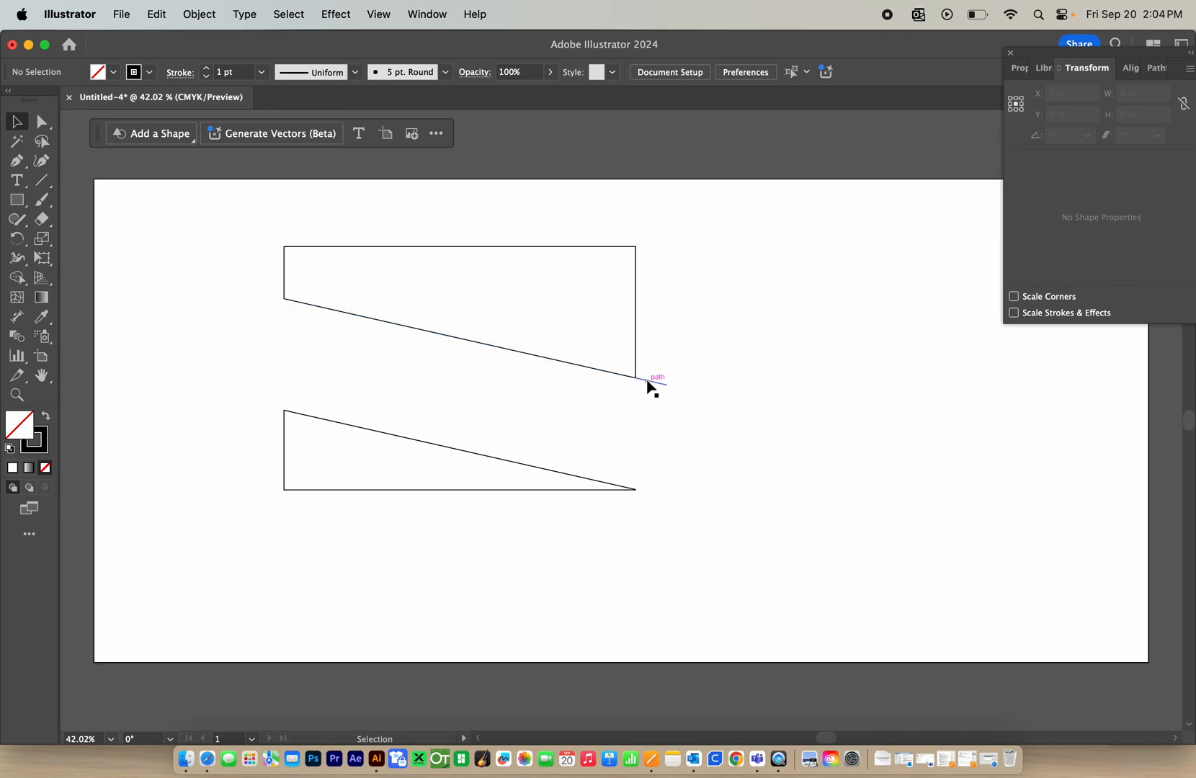
click(647, 381)
key(Delete)
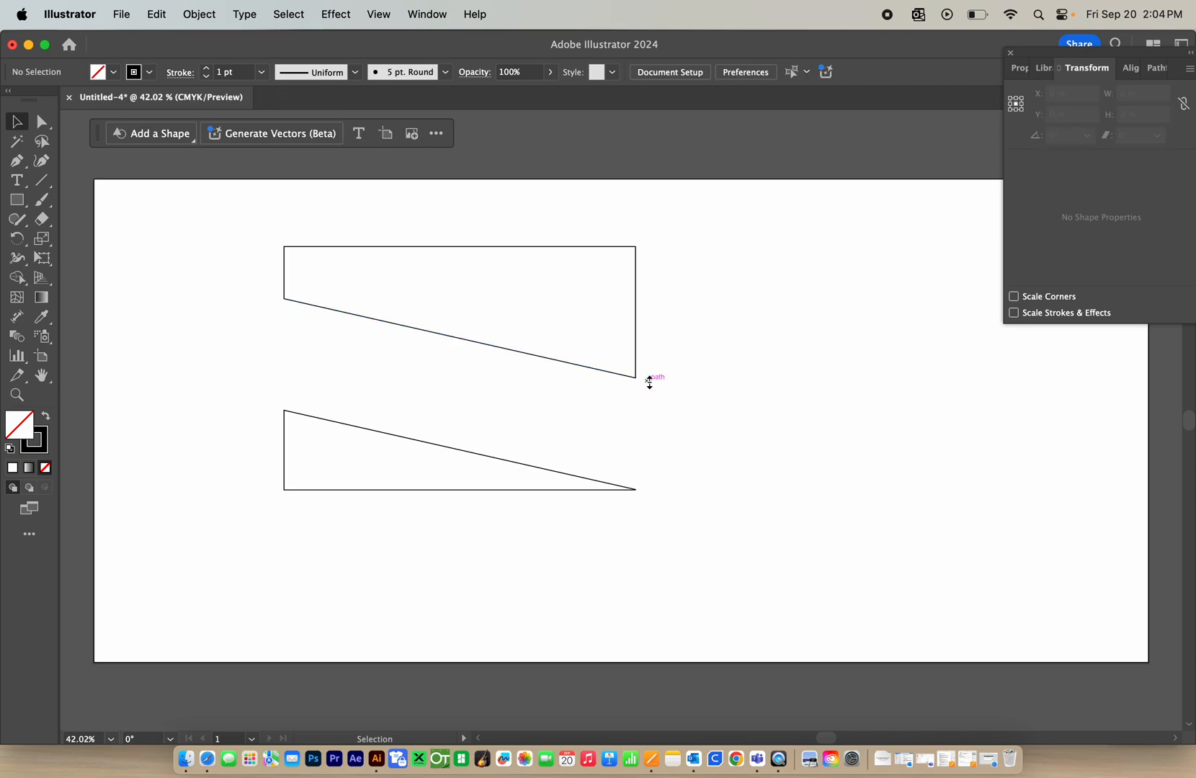
Delete the lower triangle and round the remaining shape's lower-left corner to a radius of about 0.41 in.
click(528, 467)
key(Delete)
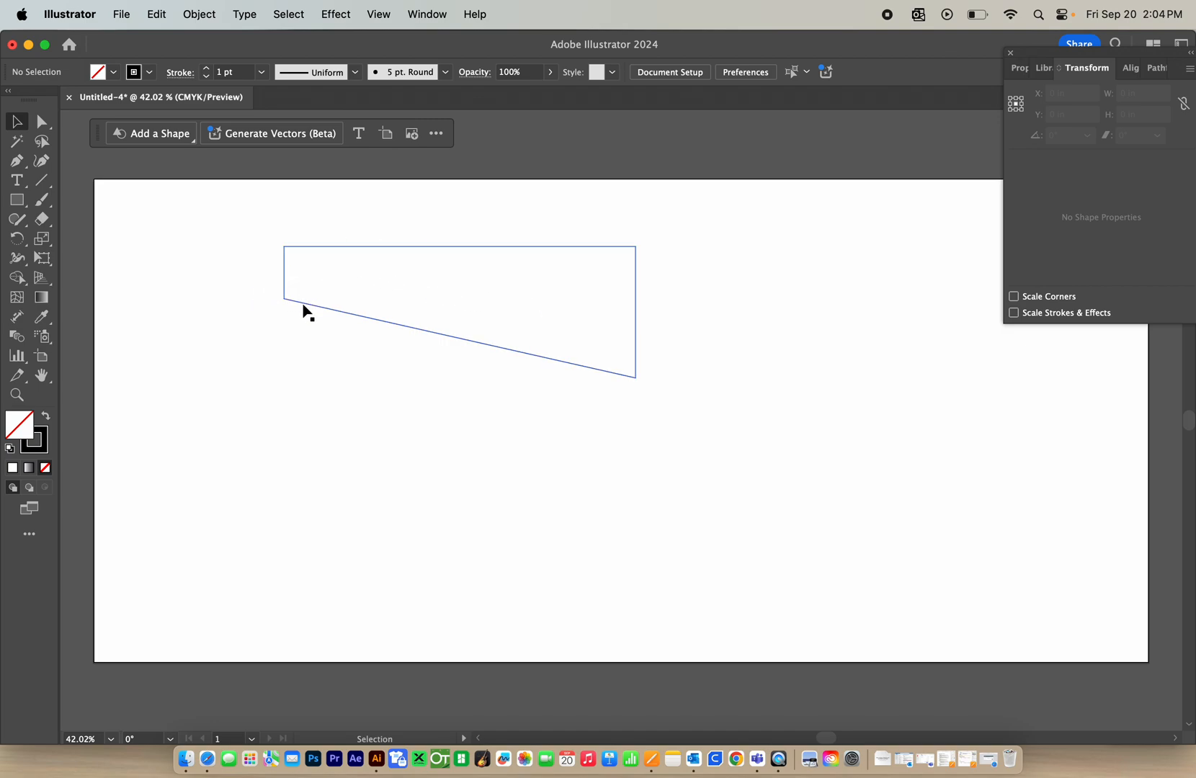
click(42, 121)
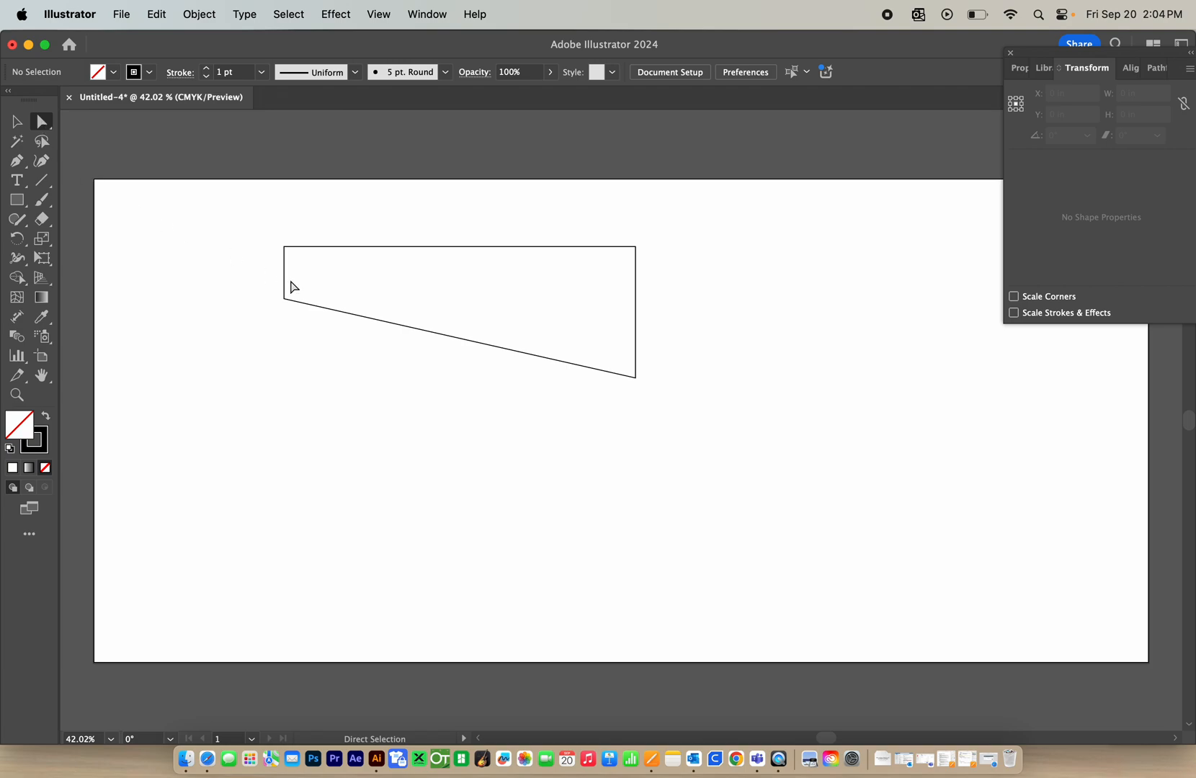
click(321, 310)
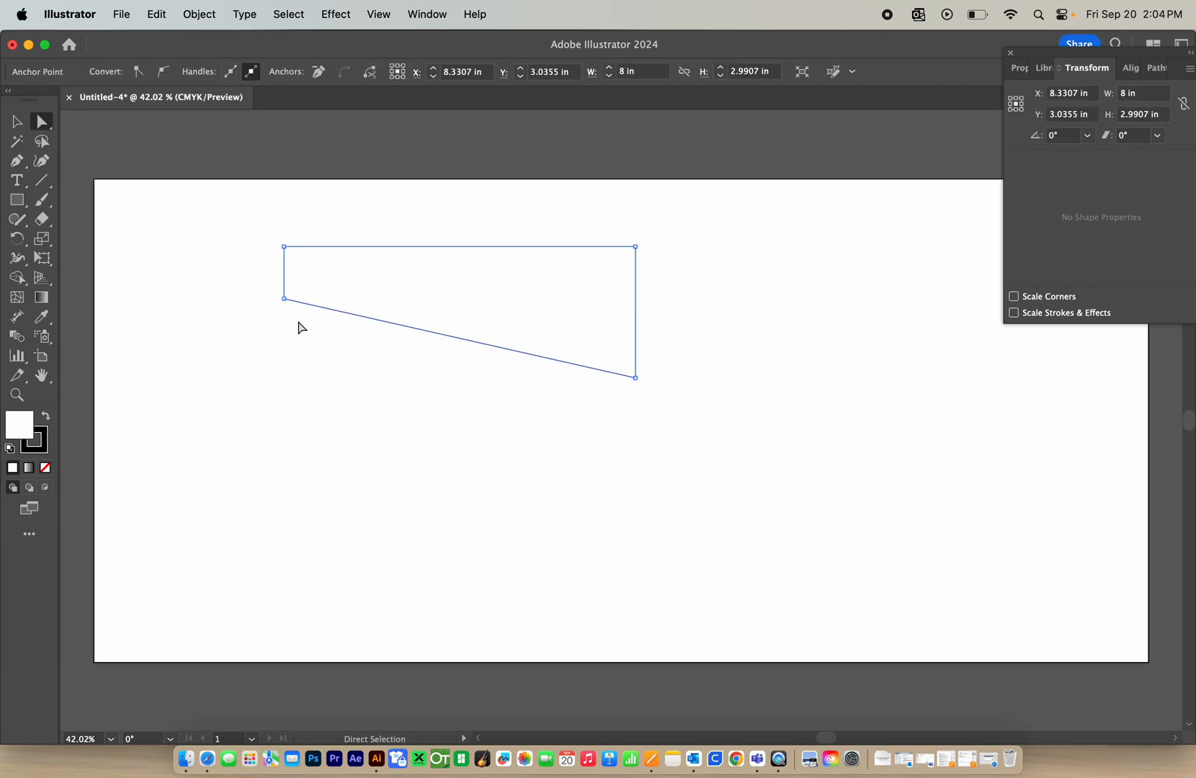
click(635, 380)
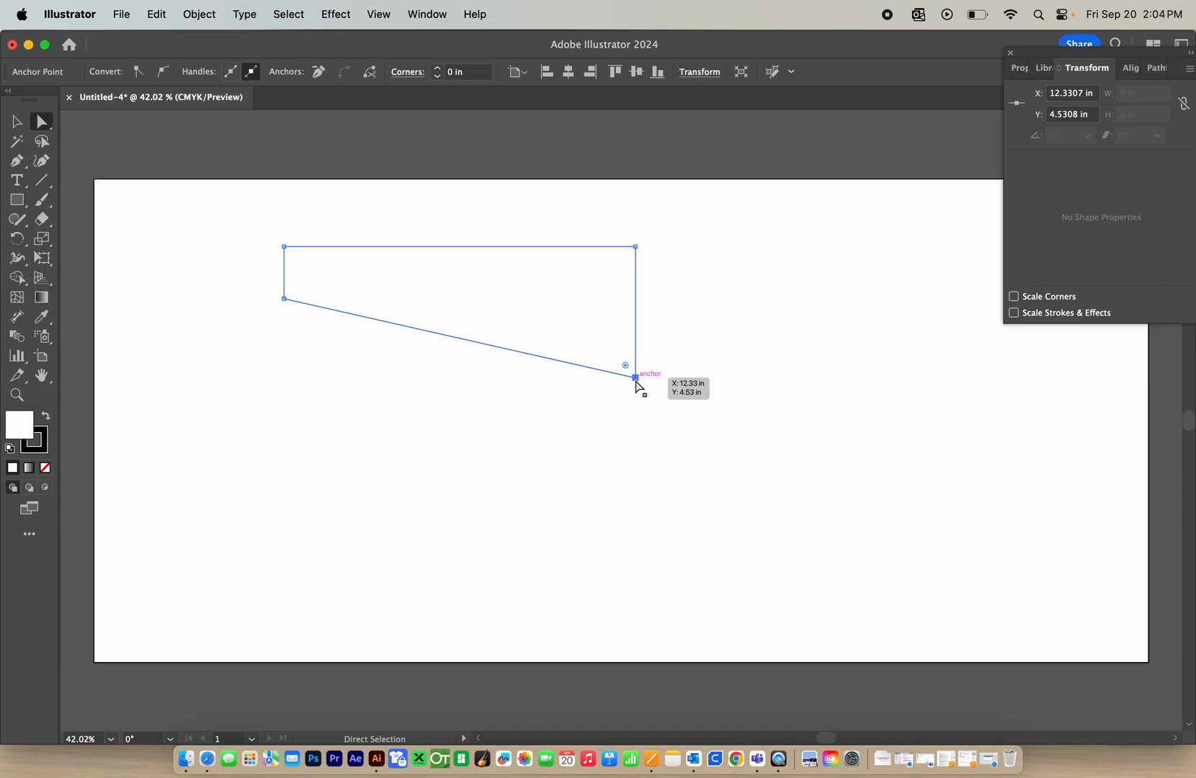
click(284, 299)
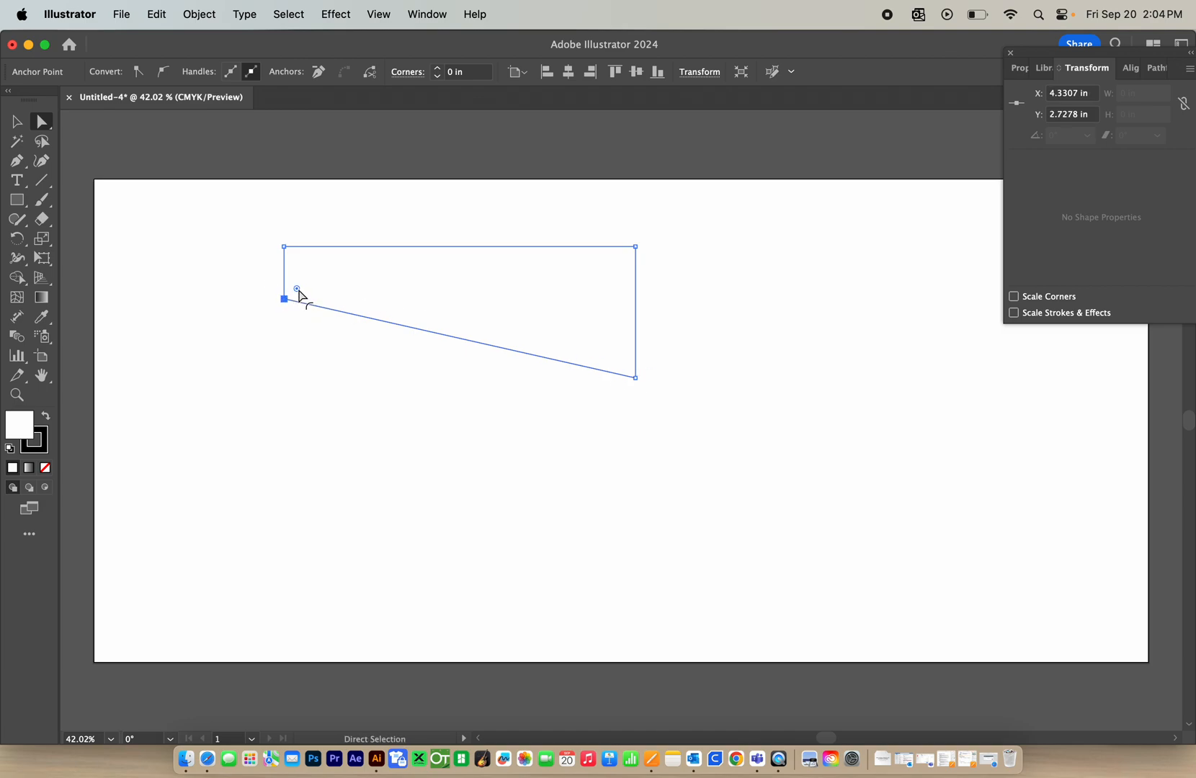
drag(297, 289, 299, 282)
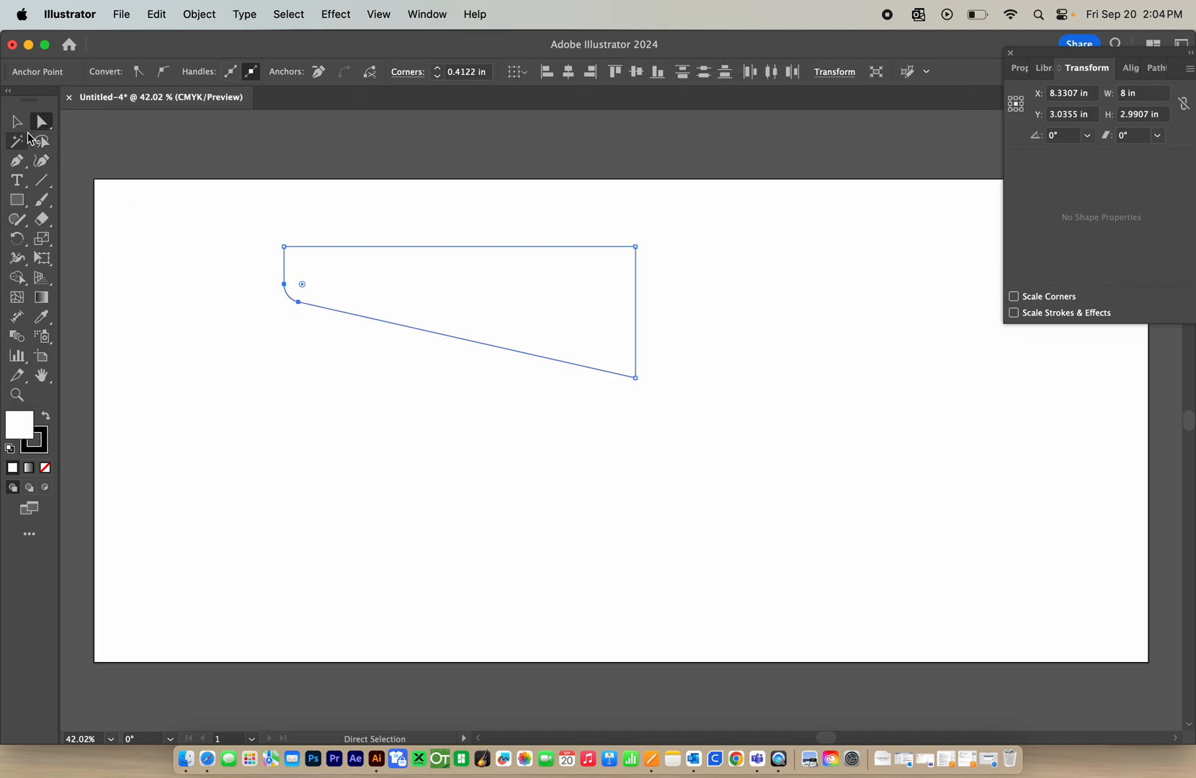
click(16, 121)
click(160, 274)
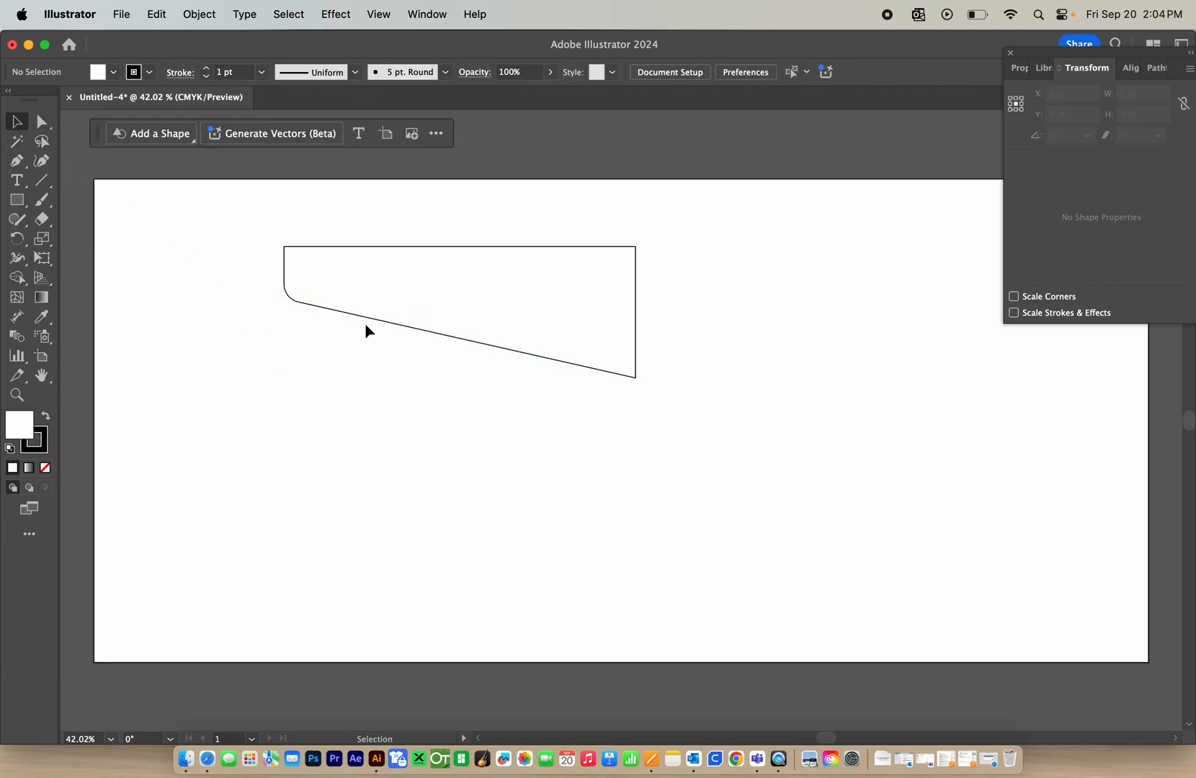
Round the shape's upper-left corner by about the same amount as its rounded lower-left corner.
click(42, 121)
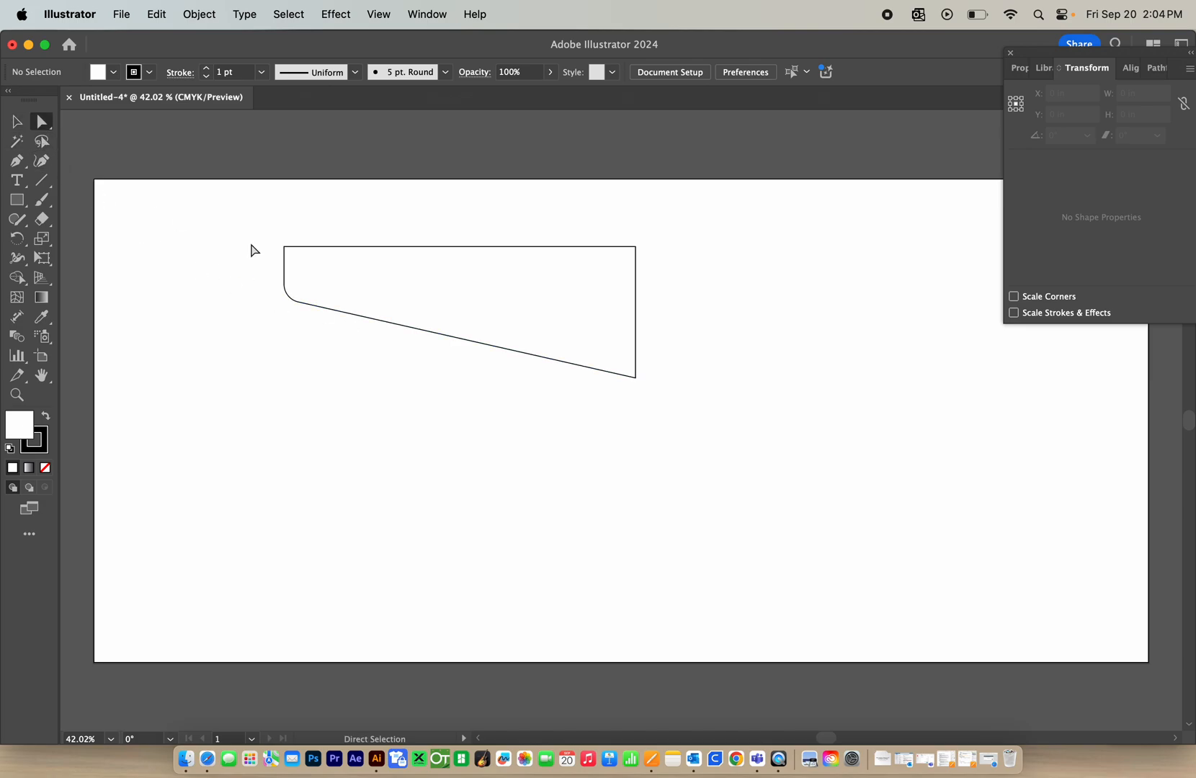
click(285, 247)
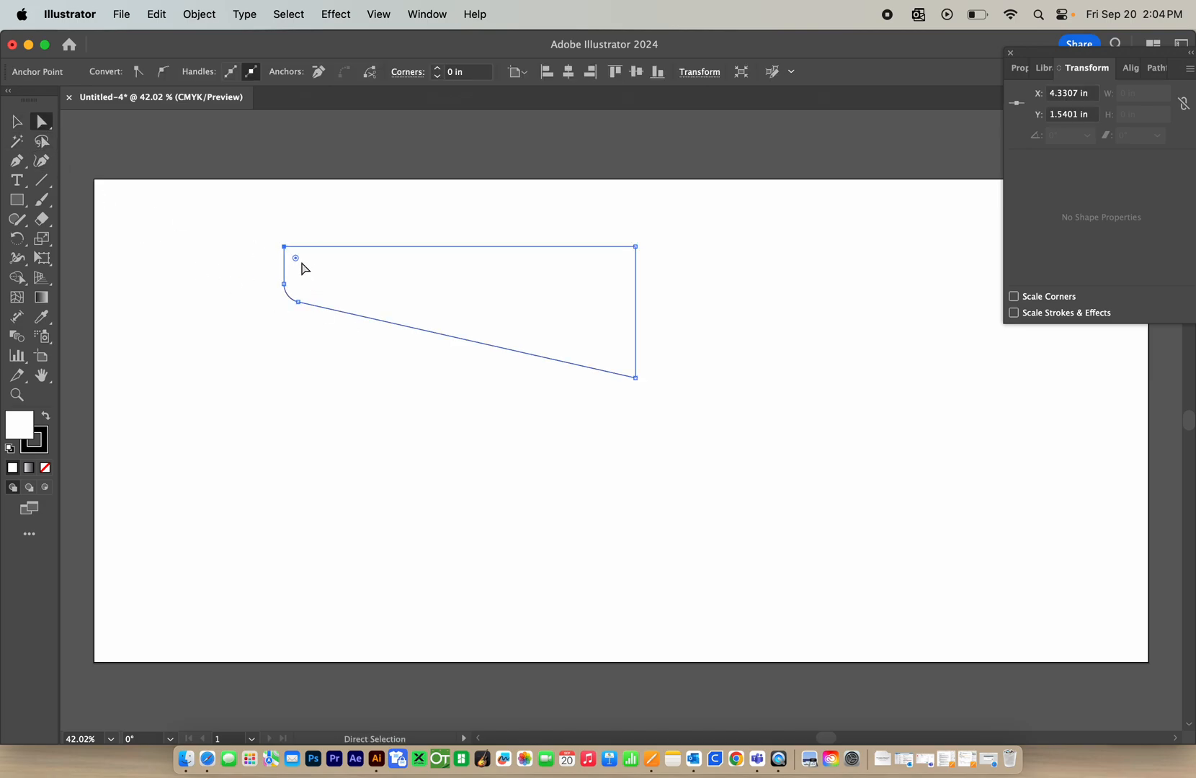
drag(298, 262, 299, 262)
click(246, 355)
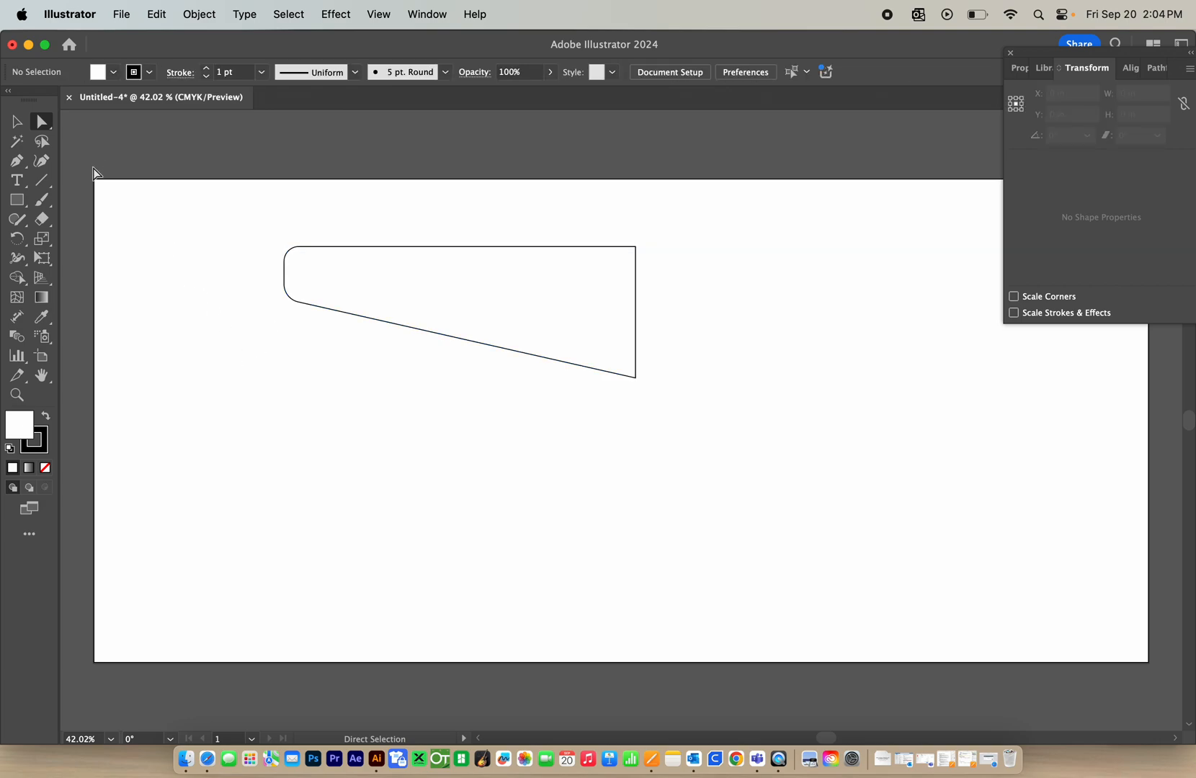
Duplicate the rounded shape by copying and pasting it, and place the copy clear below the original.
click(17, 122)
click(404, 330)
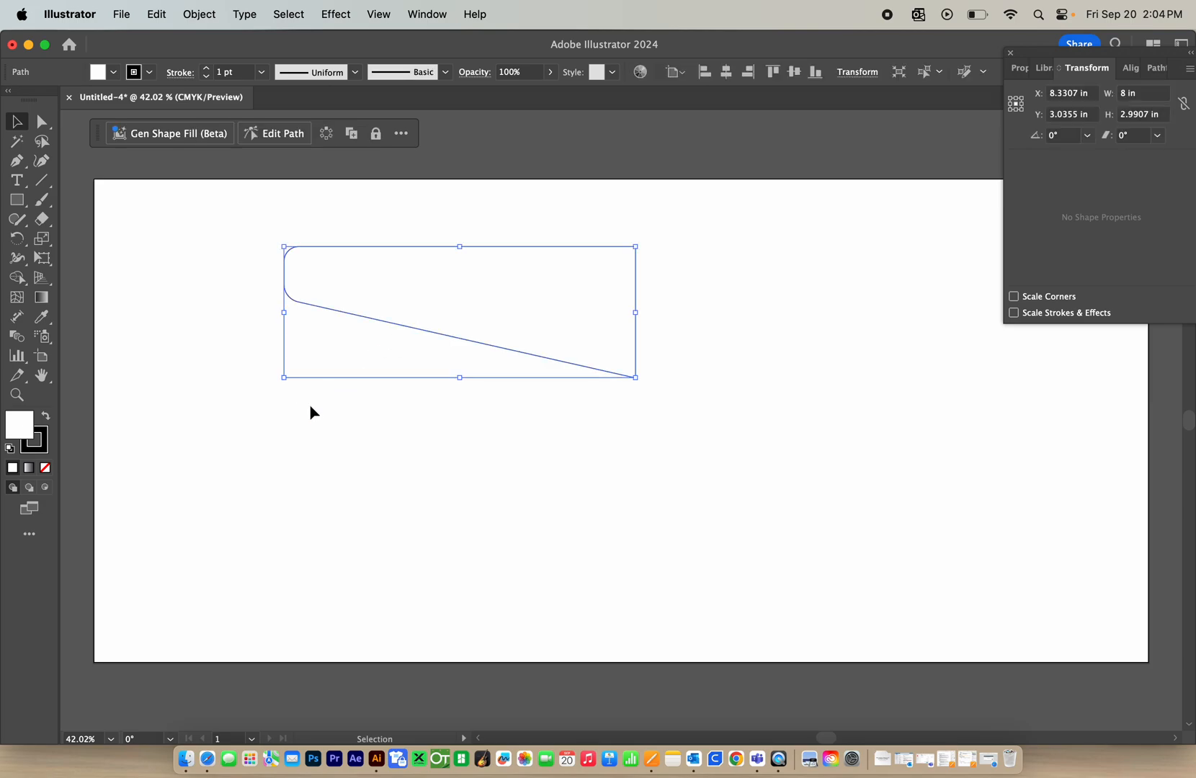
click(155, 15)
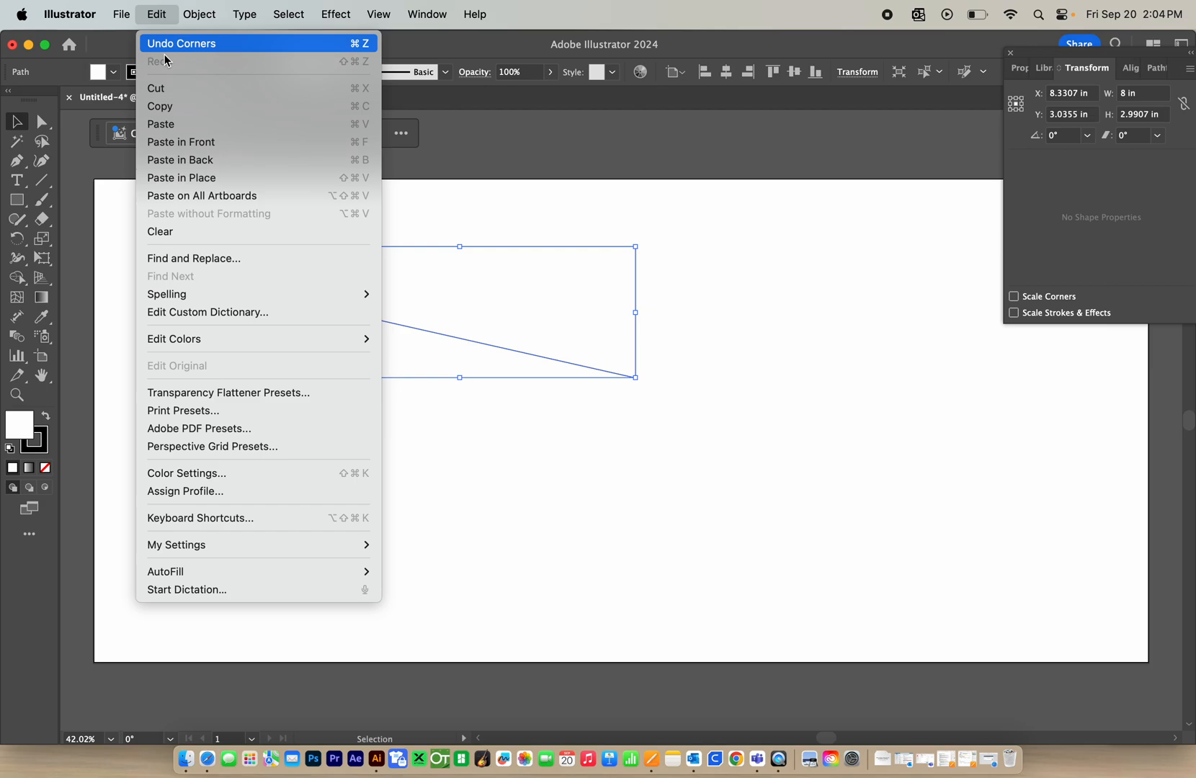
click(173, 107)
click(163, 16)
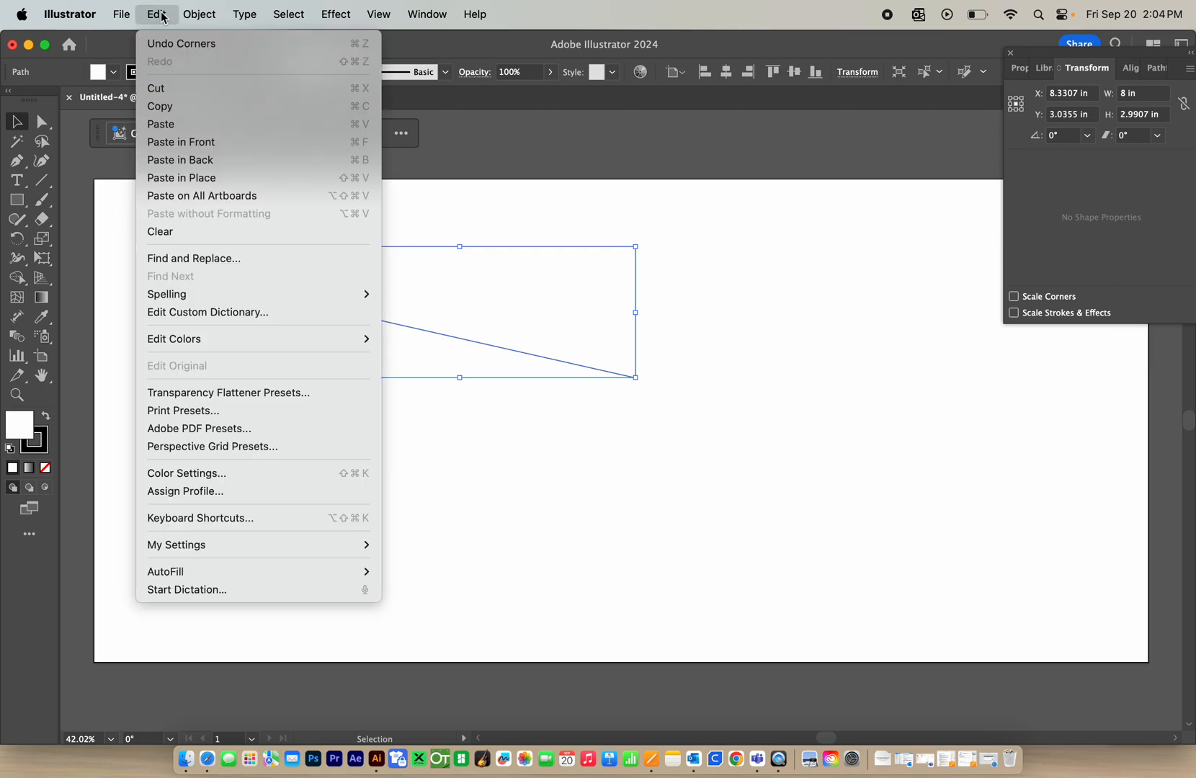
click(184, 127)
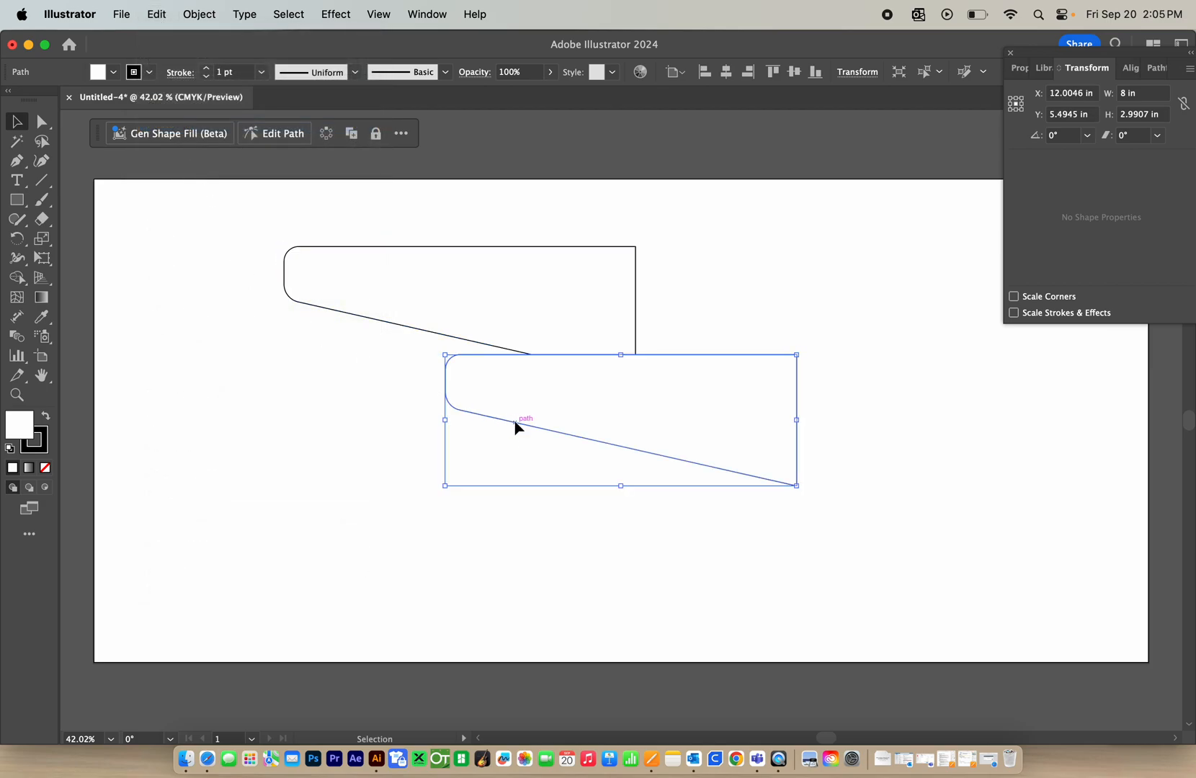
drag(515, 424, 523, 480)
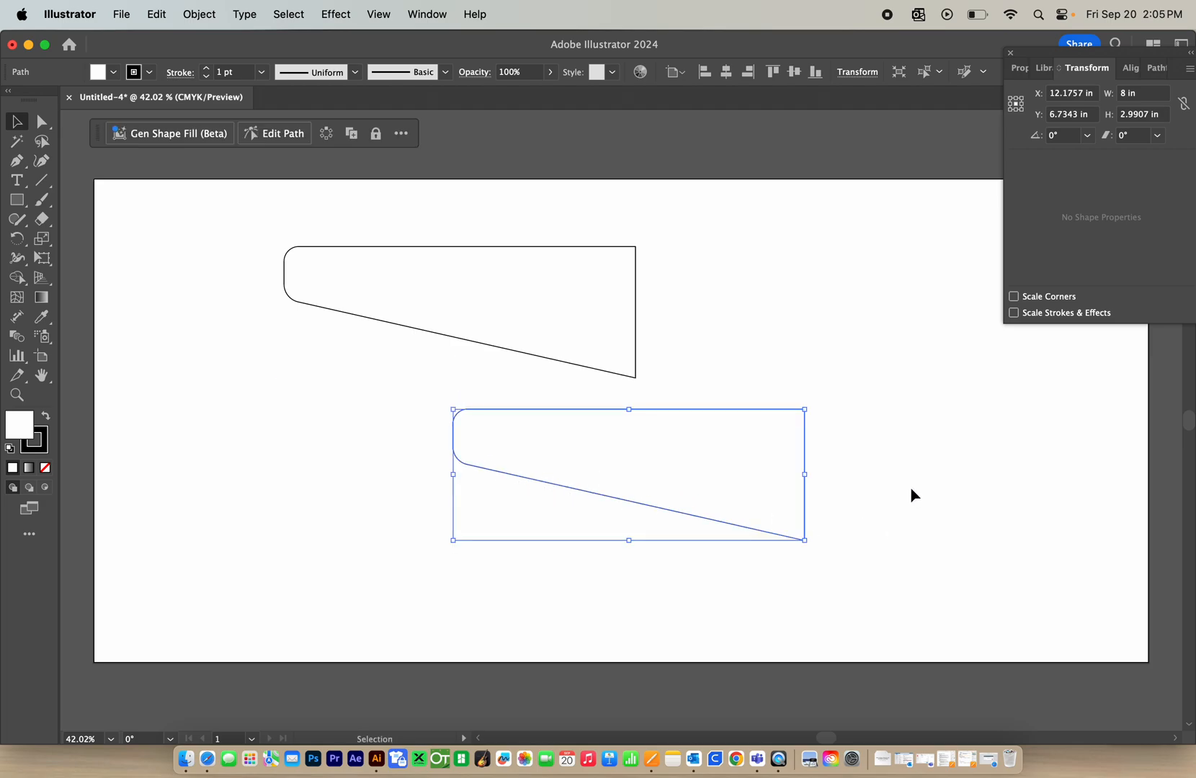
Reflect the copy across the vertical axis and move it flush against the original's straight right edge.
click(211, 16)
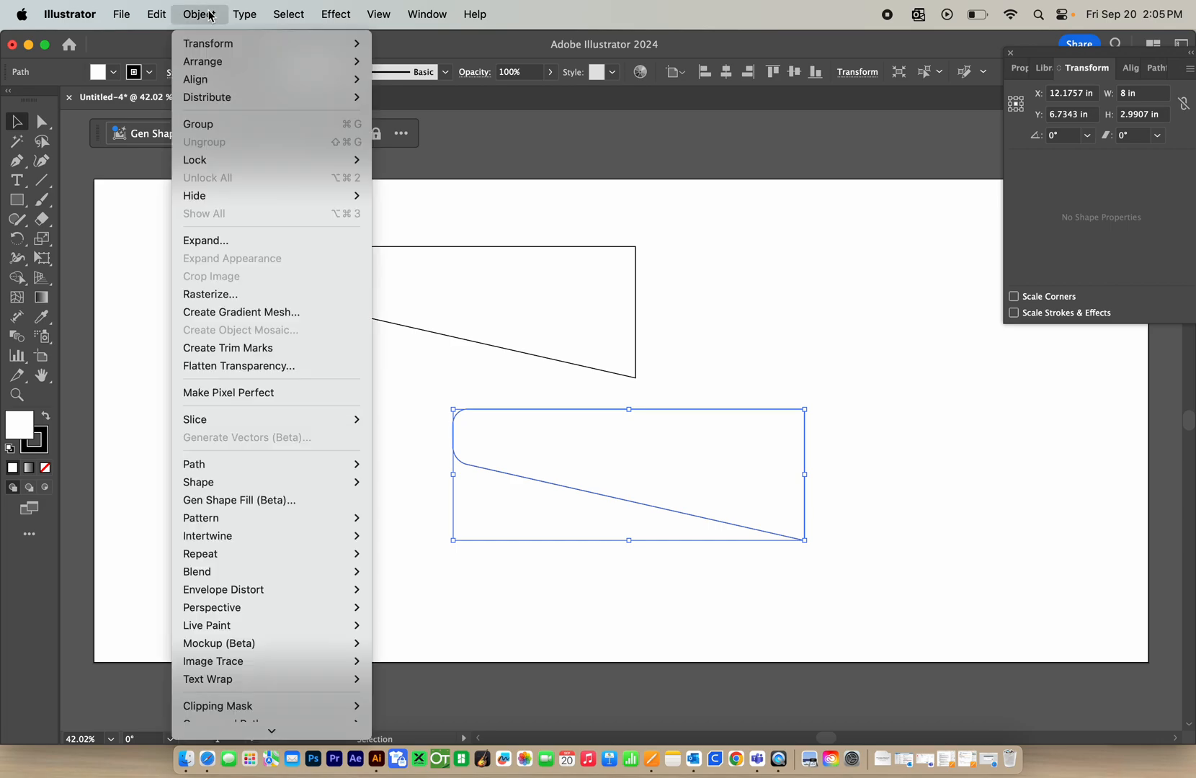
mouse_move(215, 45)
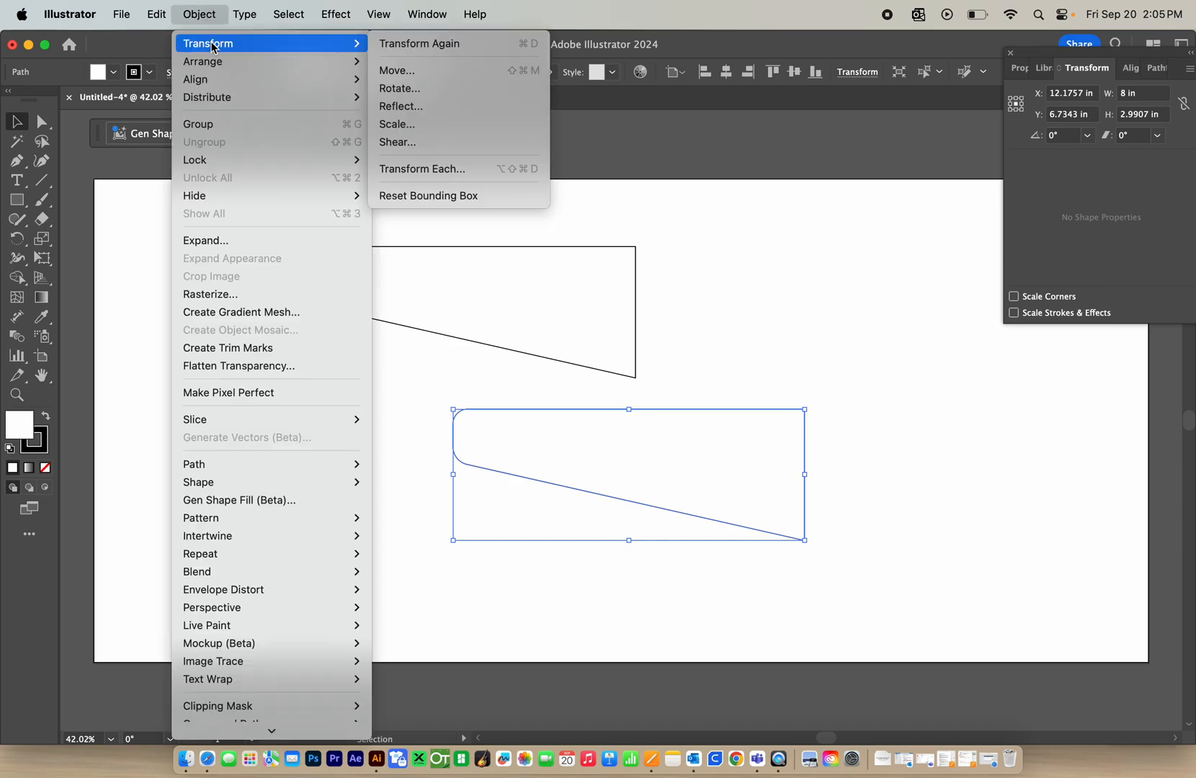
click(415, 106)
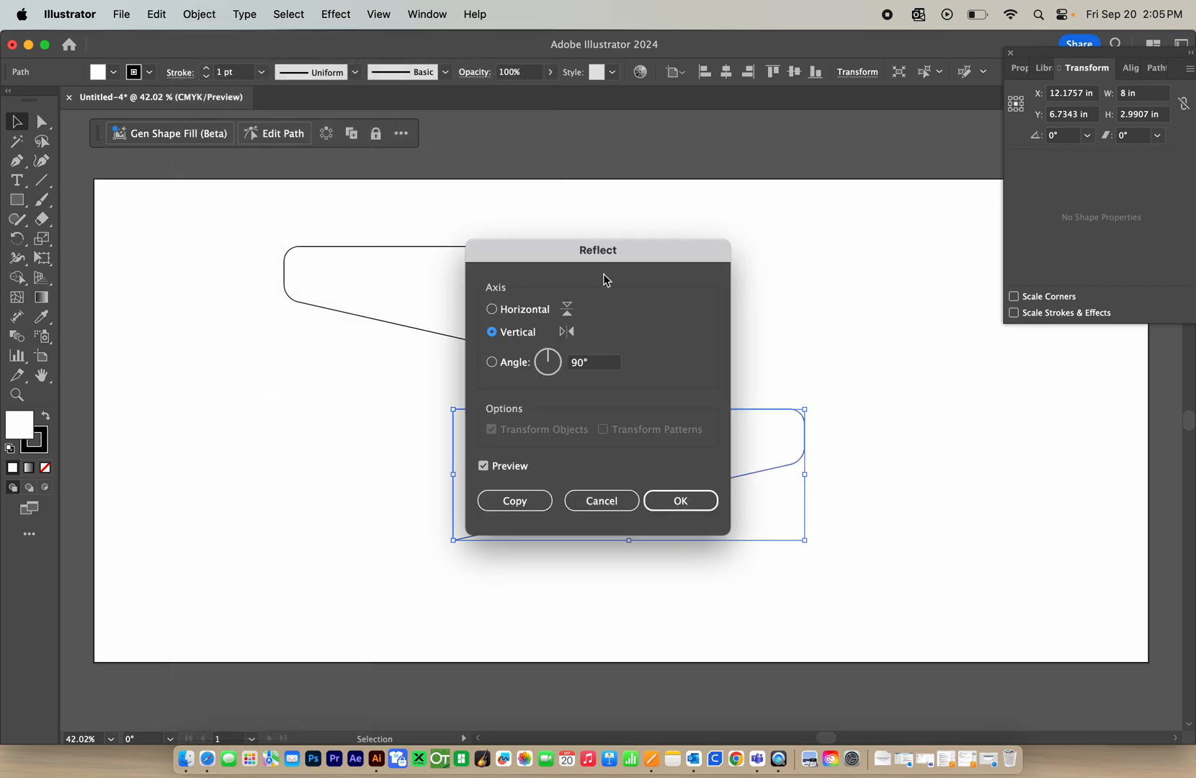
drag(636, 253, 313, 318)
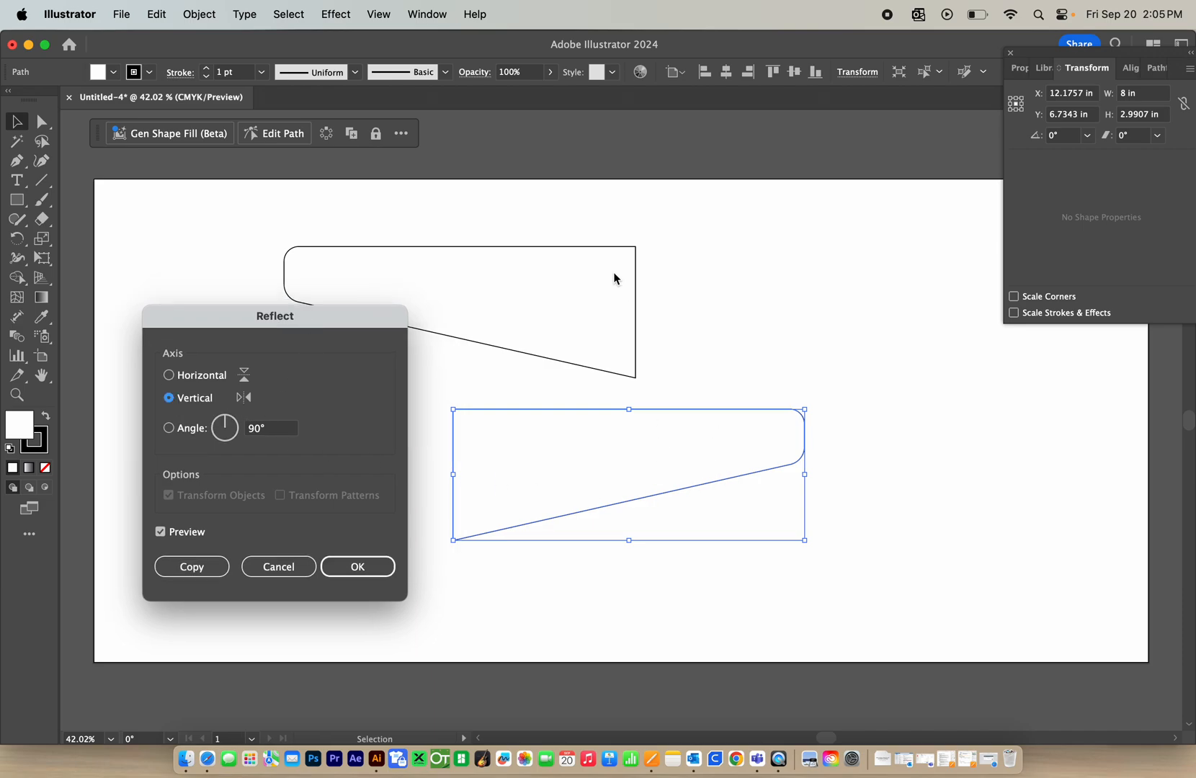
click(362, 564)
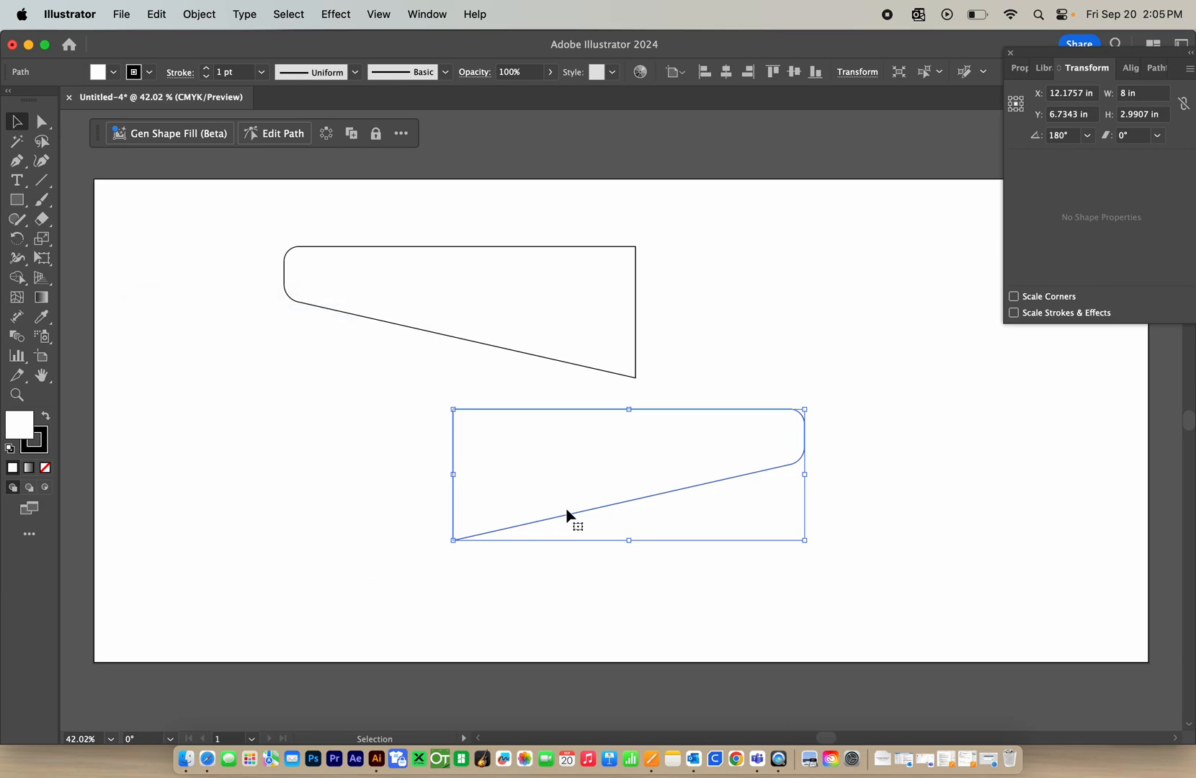
drag(572, 518, 757, 352)
click(744, 480)
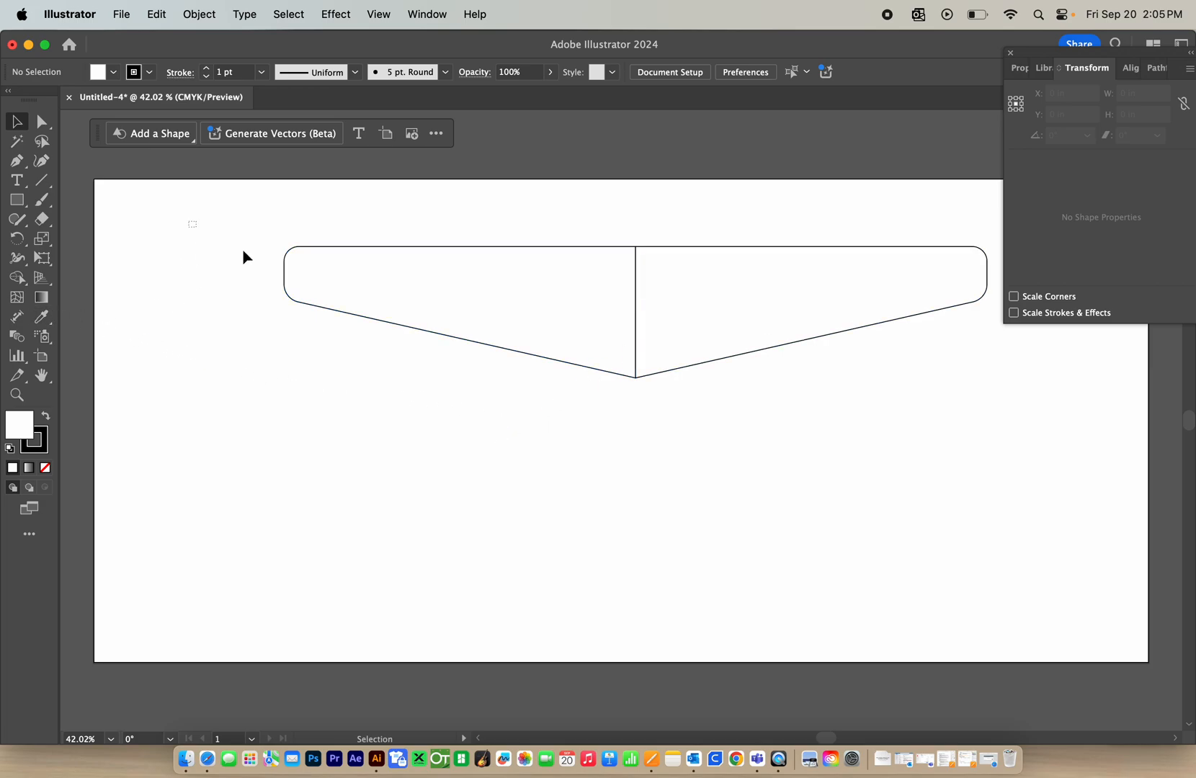
Merge the two mirrored halves into a single outline with the Shape Builder tool.
drag(243, 254, 867, 431)
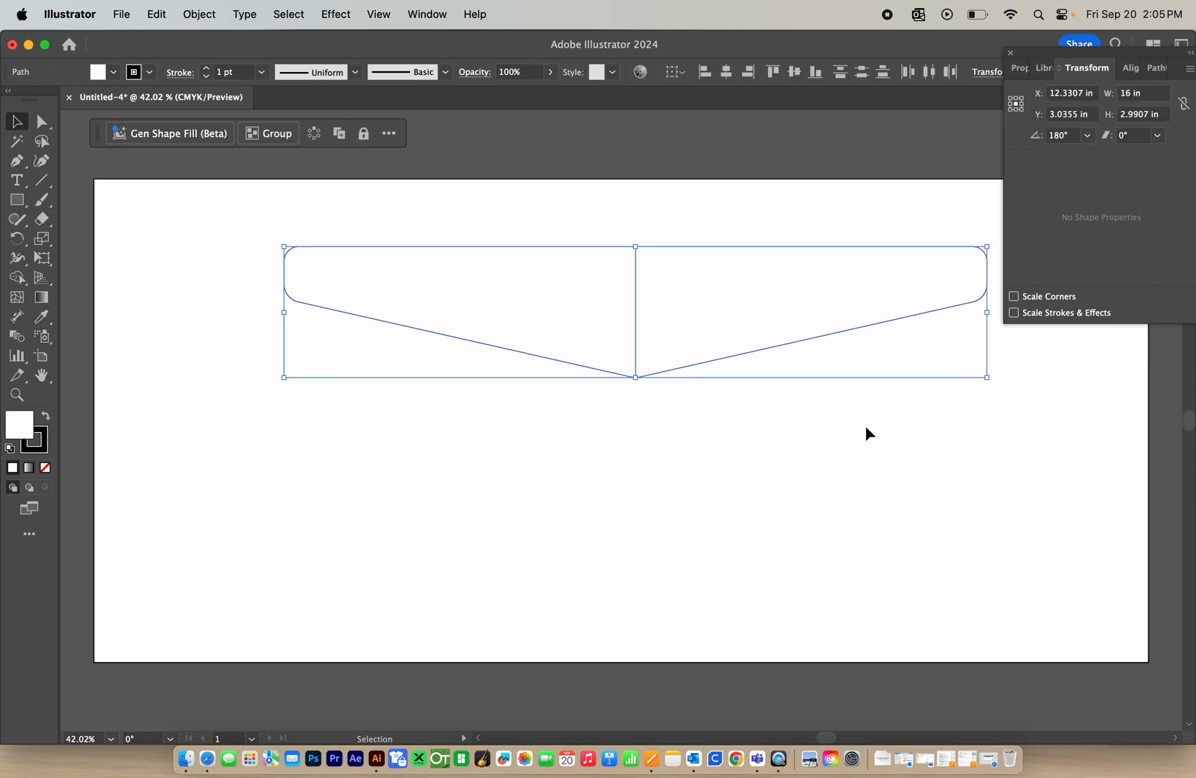
click(21, 277)
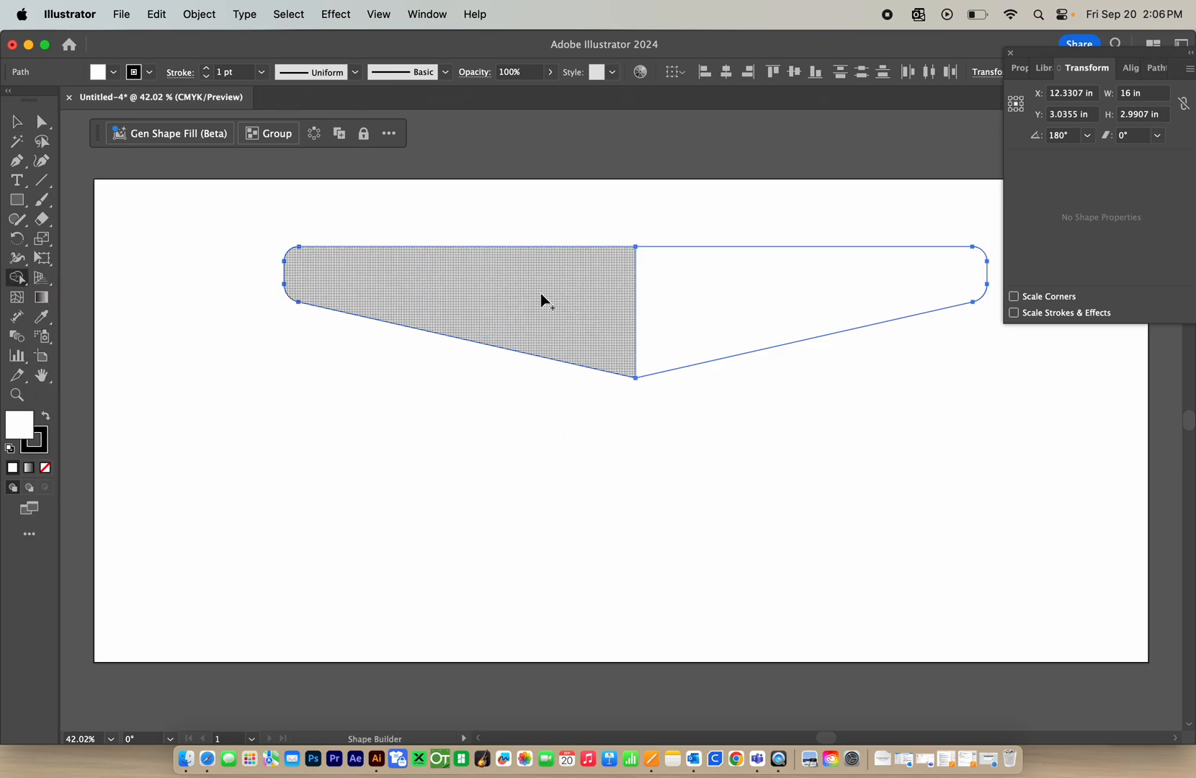
drag(563, 301, 727, 302)
click(18, 127)
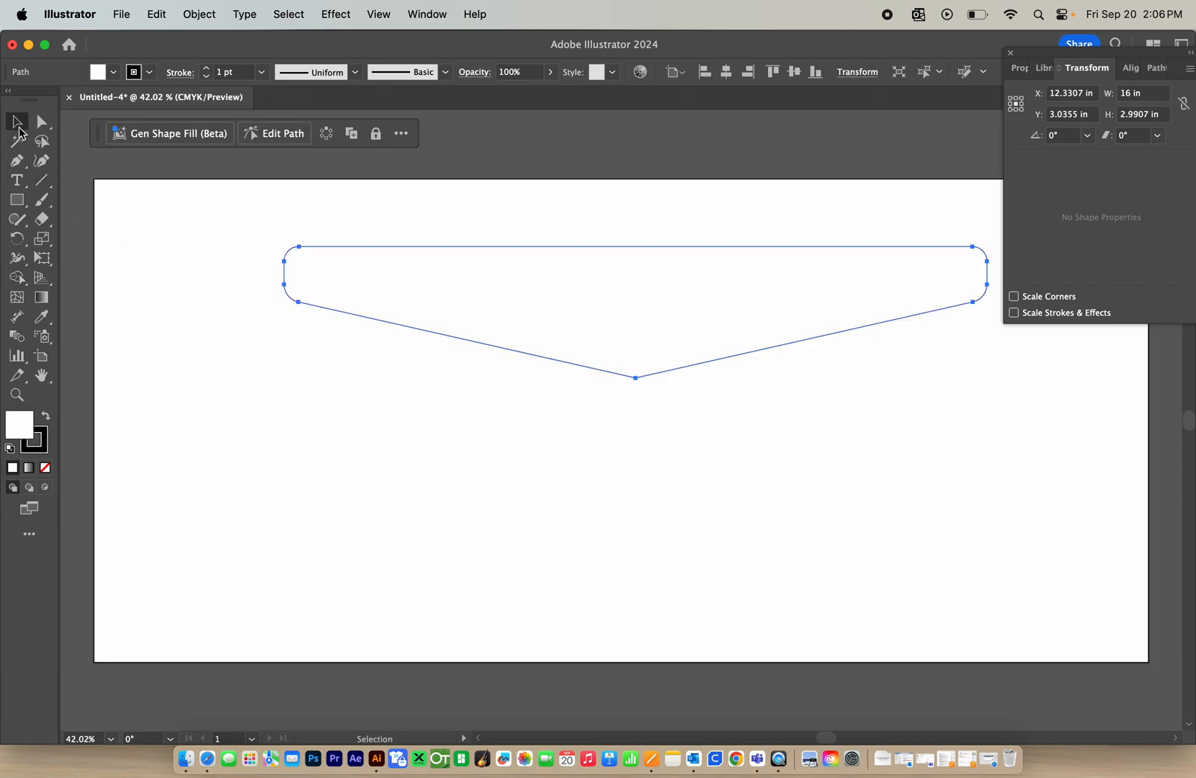
click(158, 284)
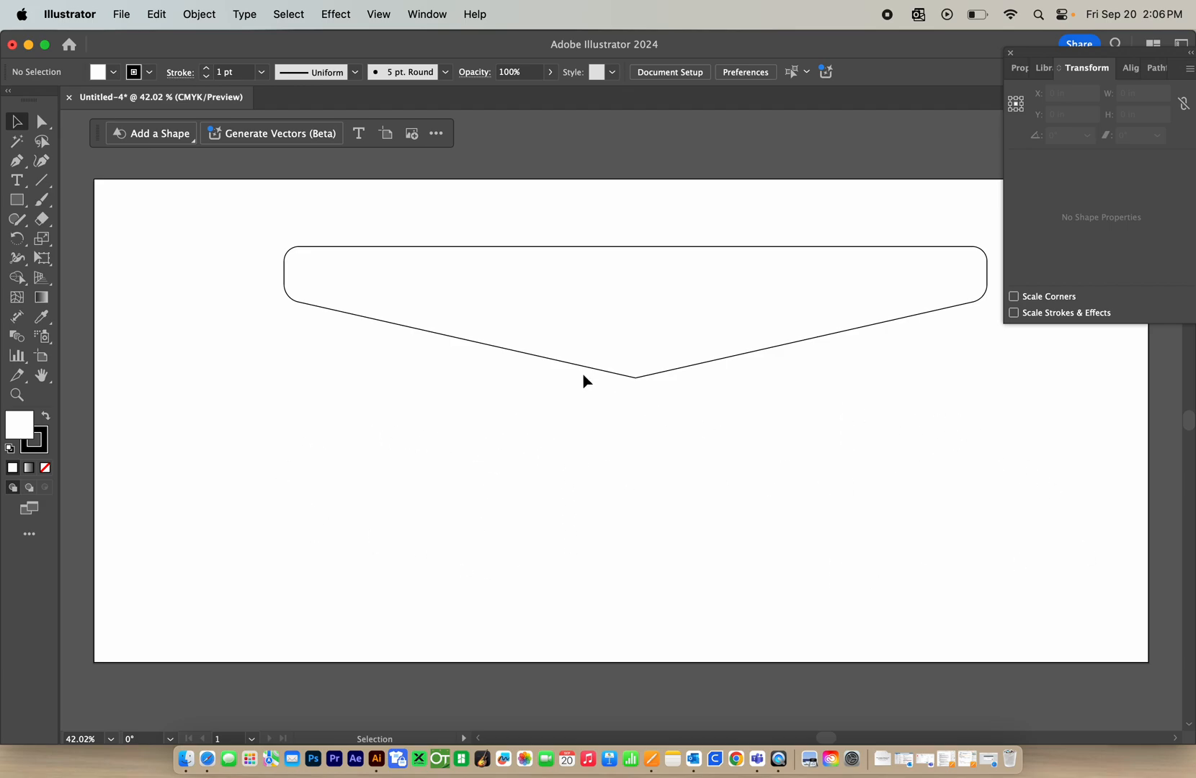
Examine the file formats offered for saving the document under a new name, without saving it.
click(119, 15)
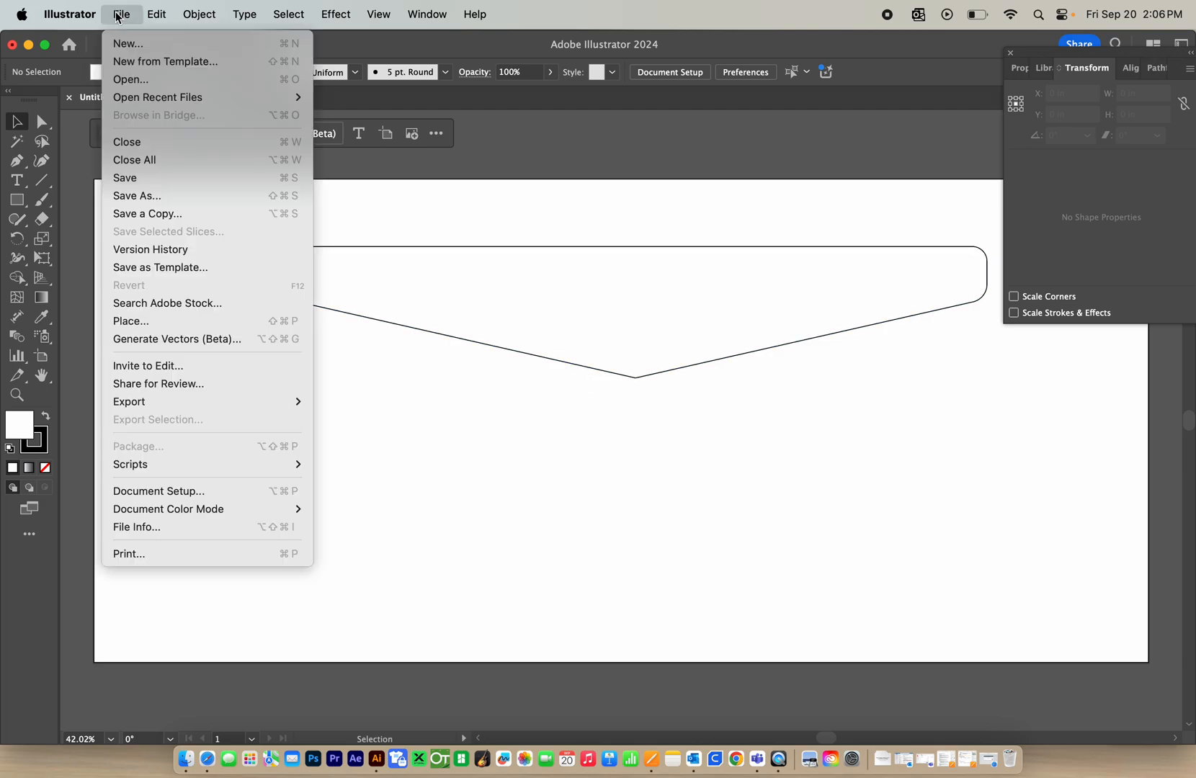
click(141, 195)
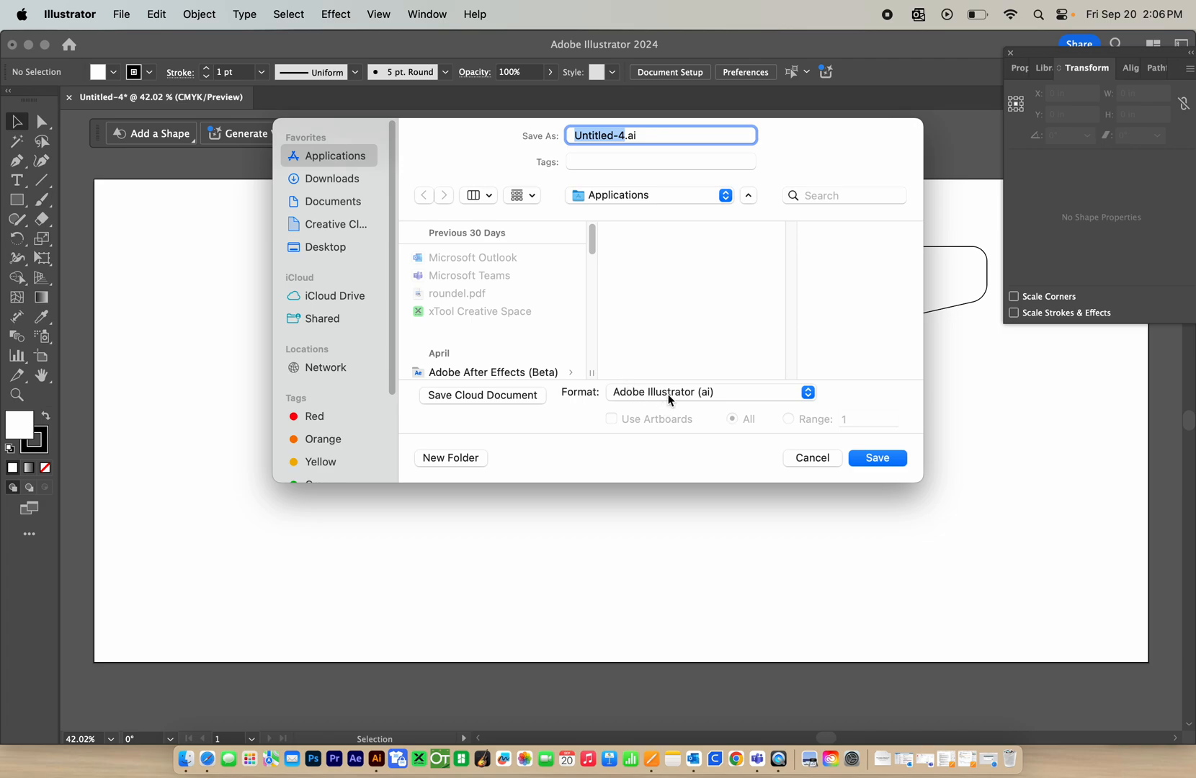
click(668, 398)
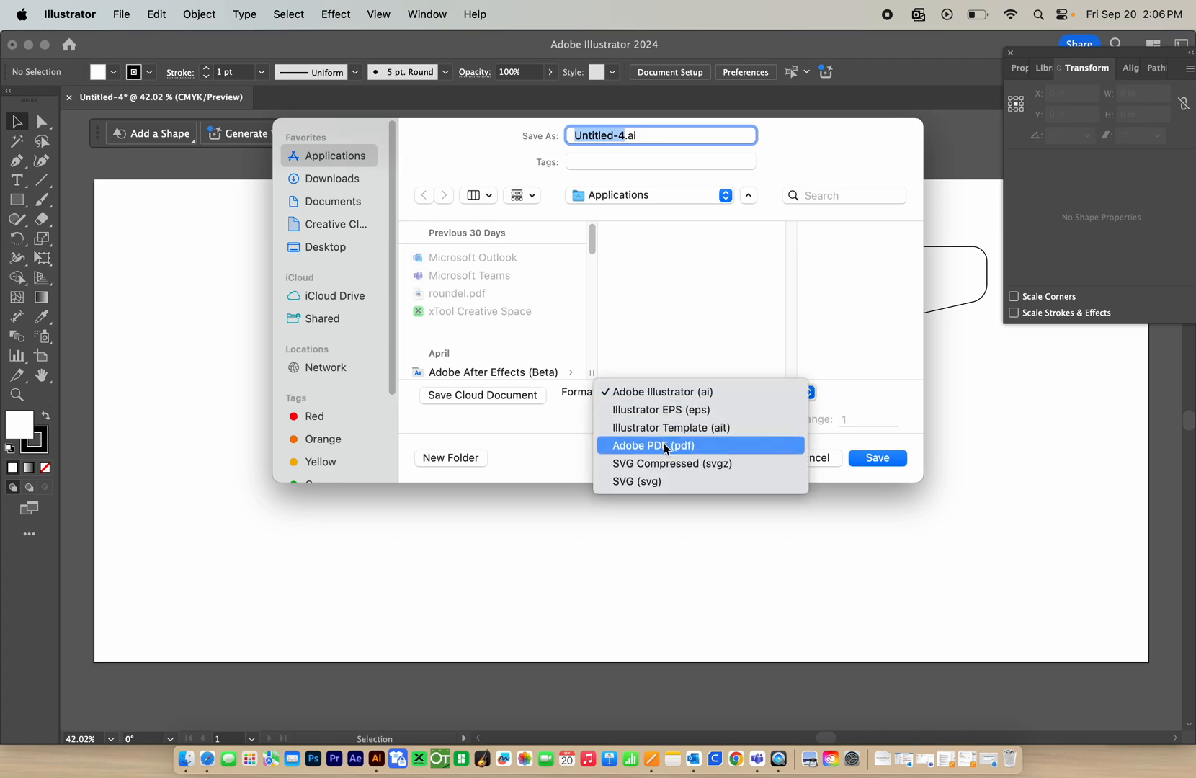
click(840, 491)
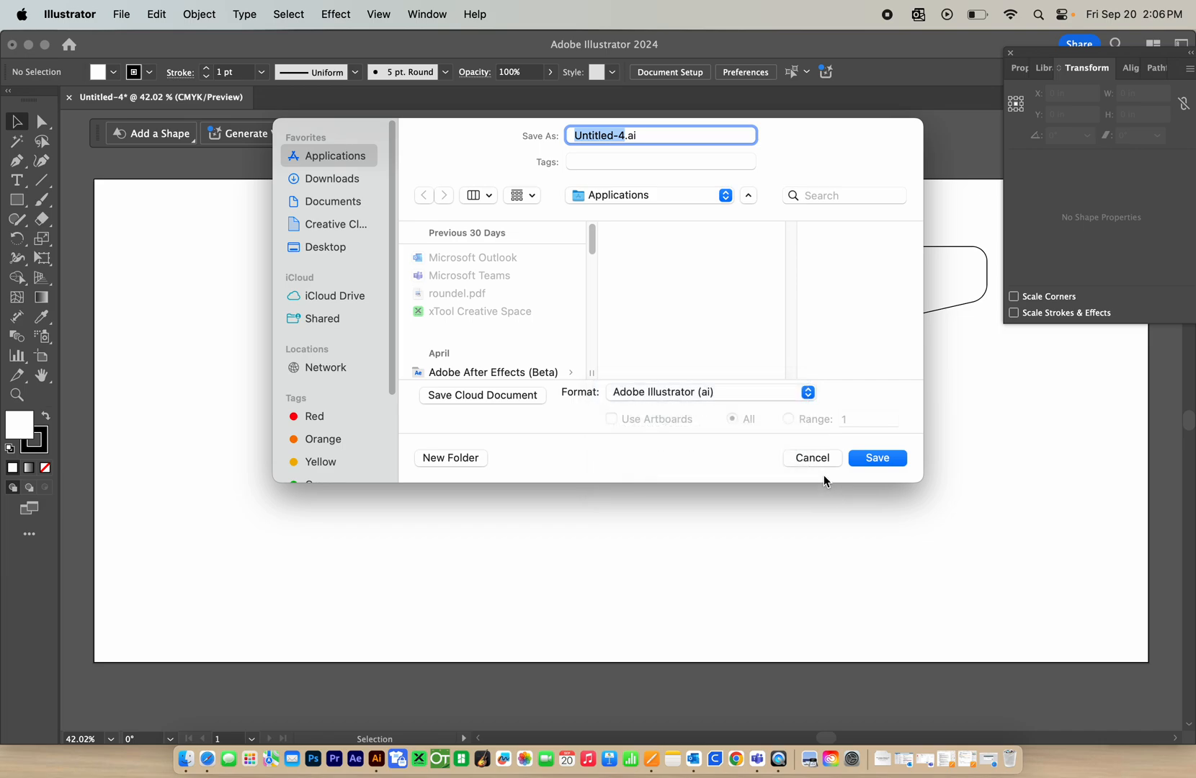
click(813, 458)
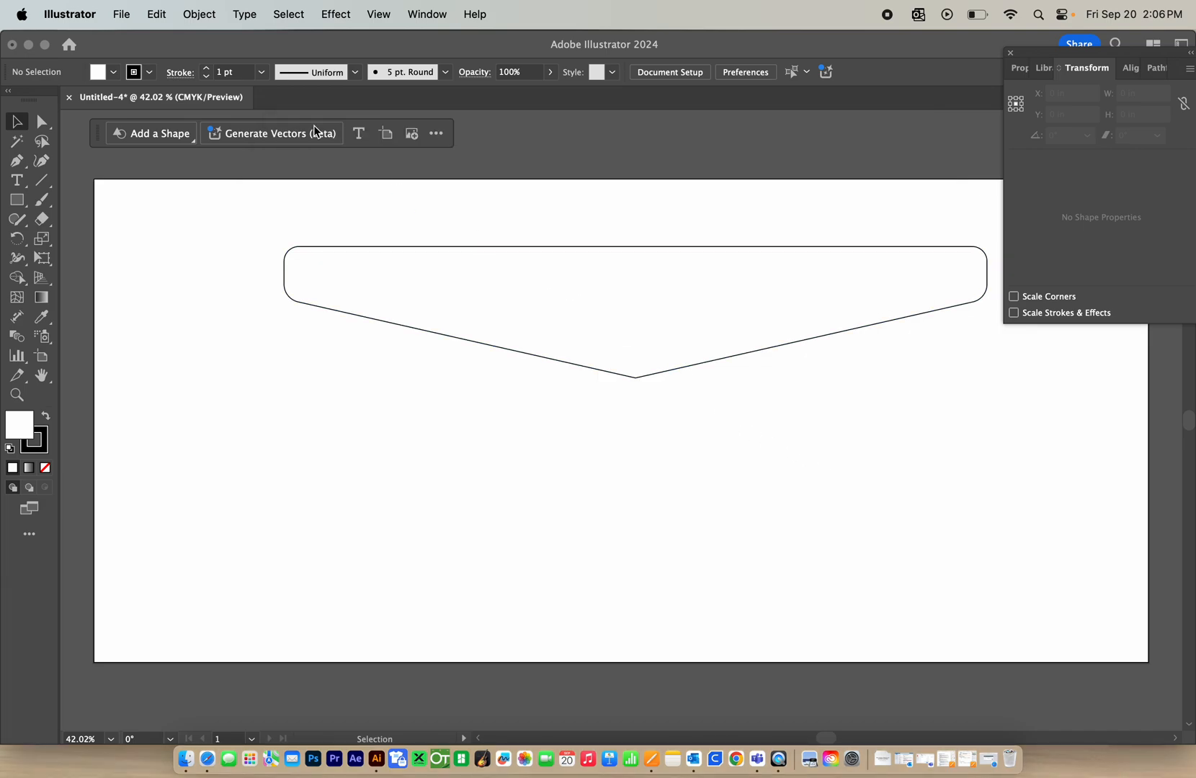
Examine the Export As options for the artwork, without exporting it.
click(118, 15)
mouse_move(195, 399)
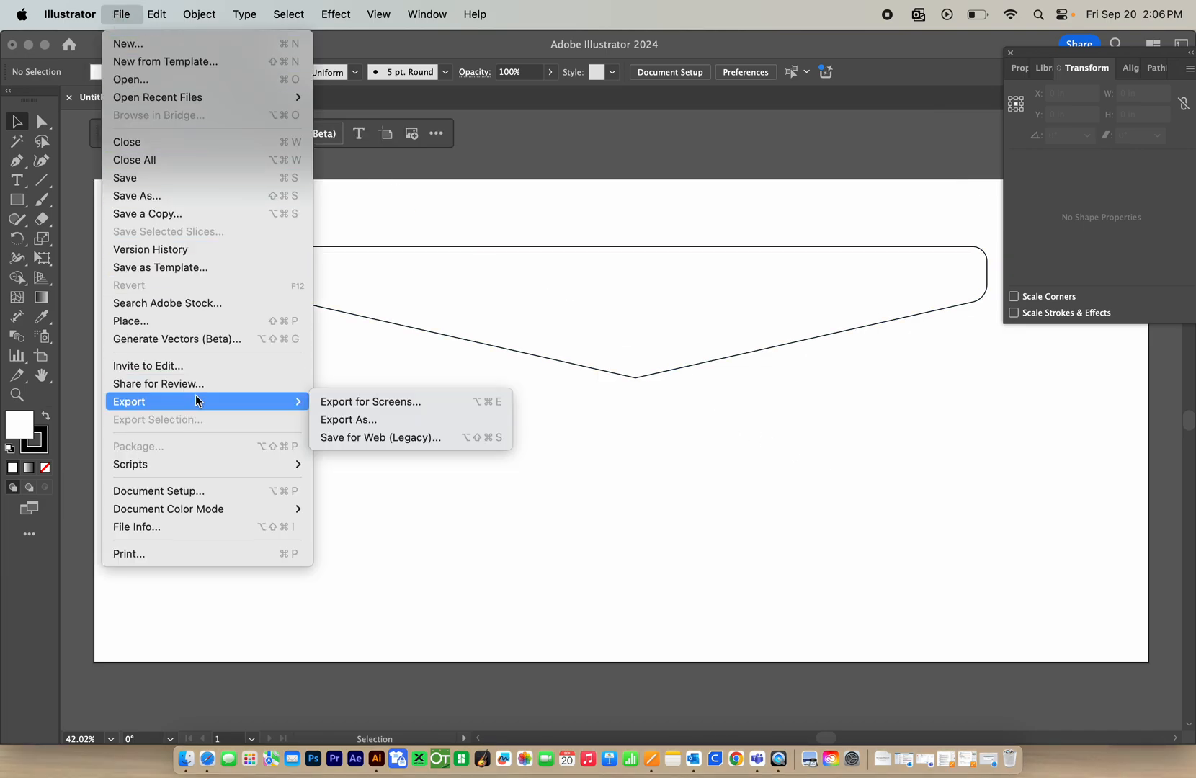
click(369, 420)
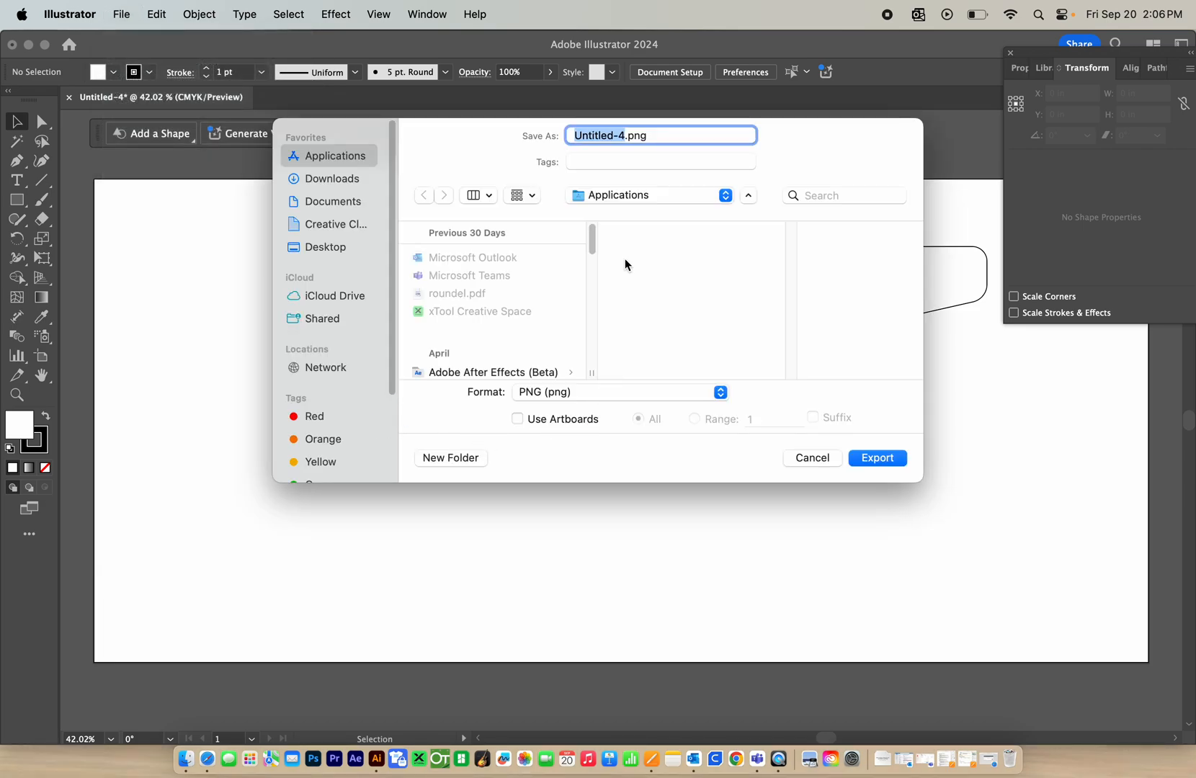
click(812, 459)
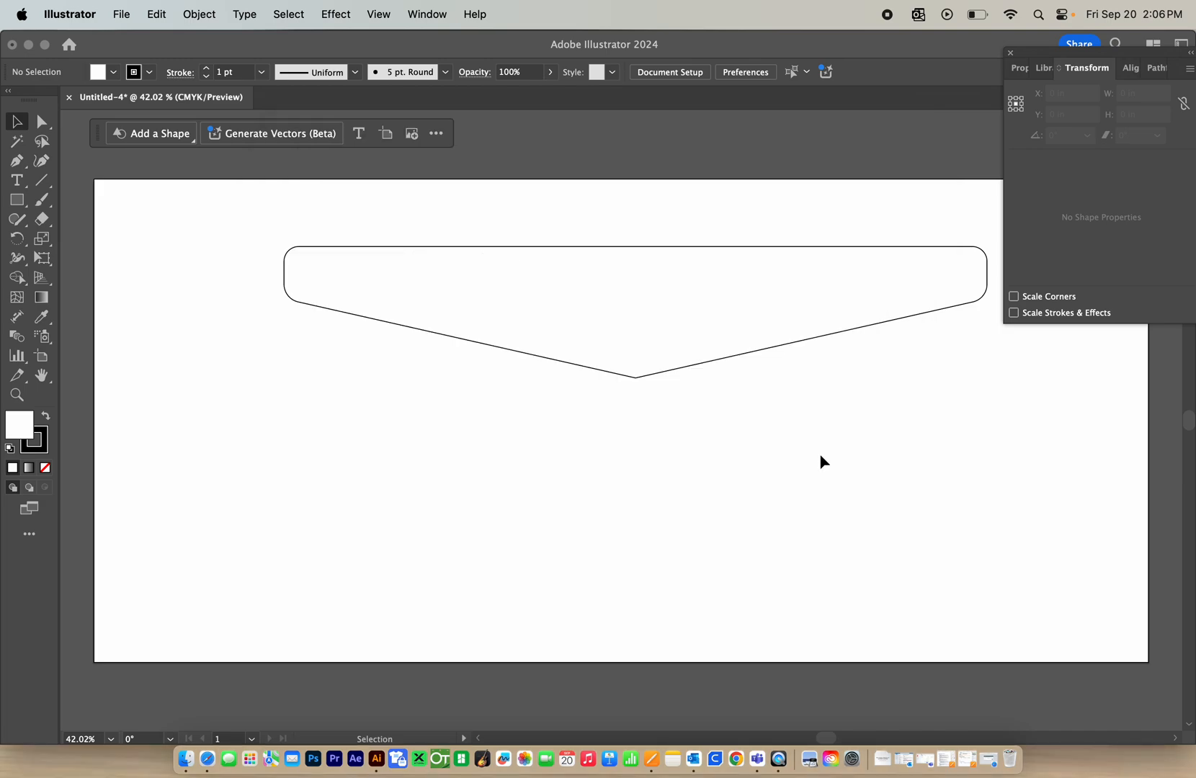